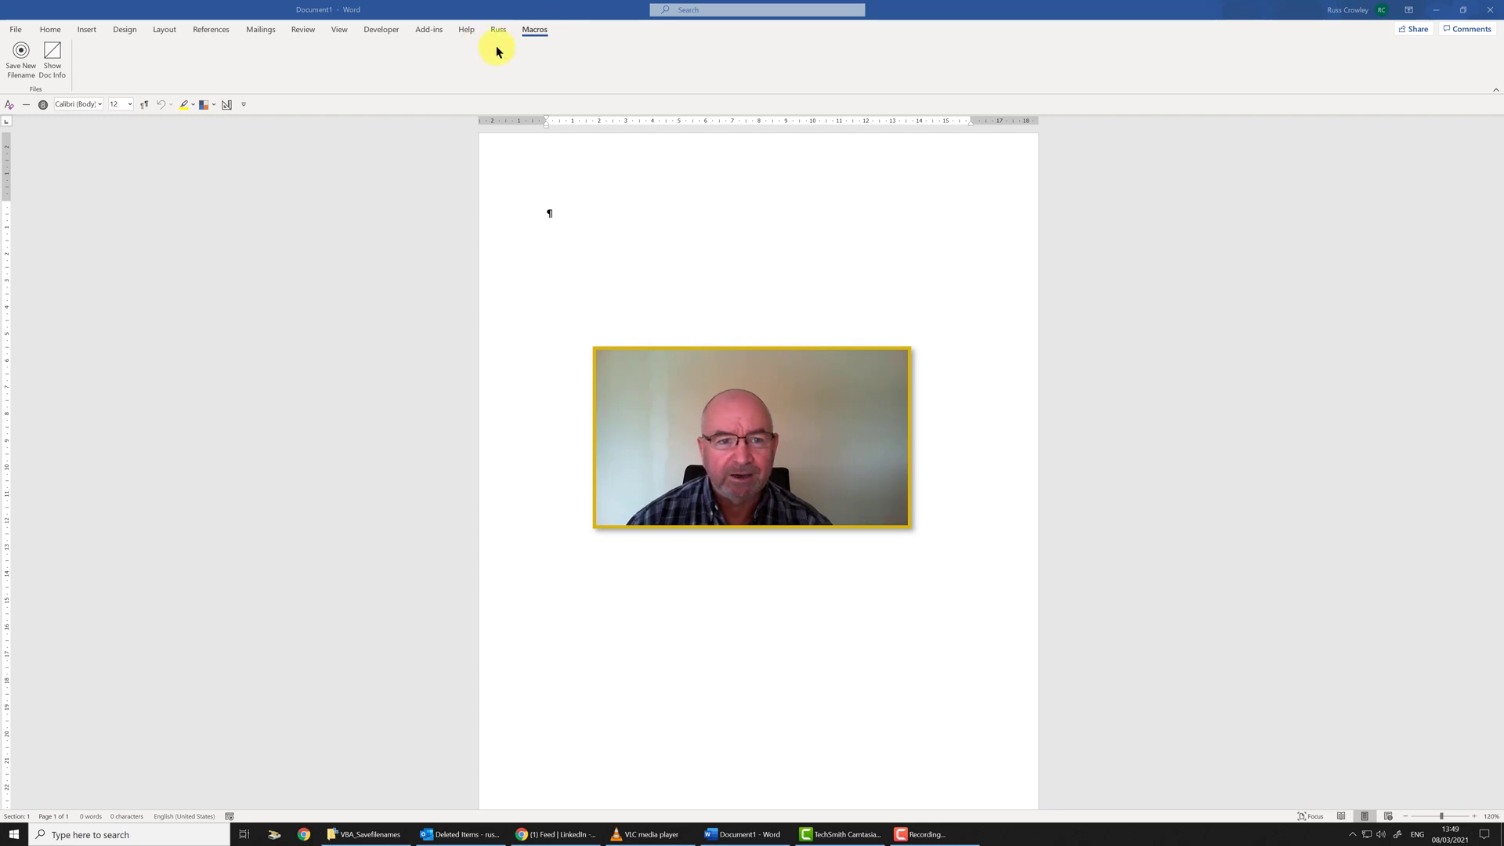
Step: Open the Customize Keyboard dialog from the ribbon customization settings and reposition it
right_click(432, 66)
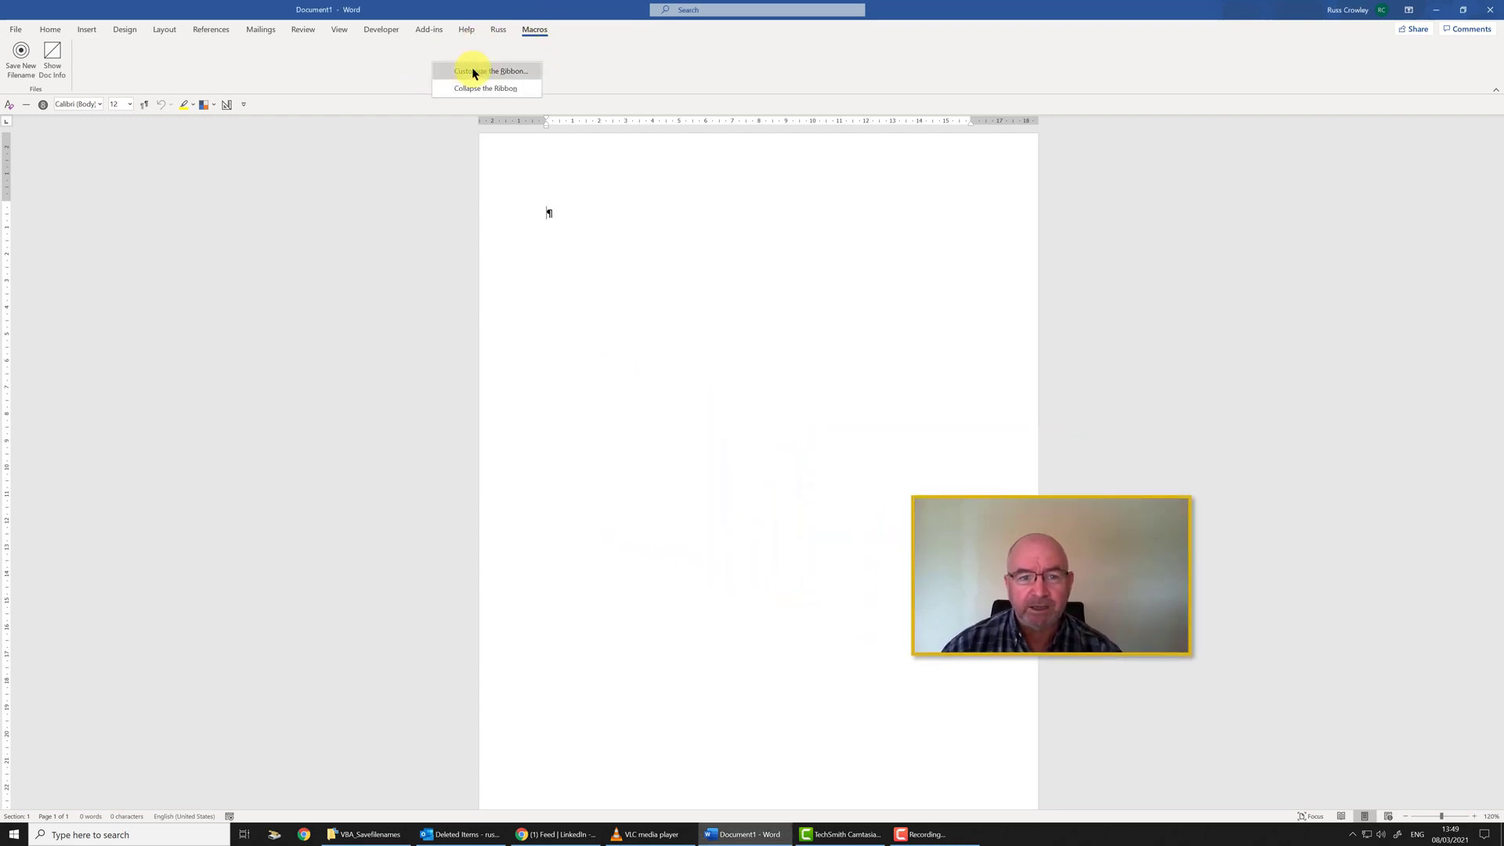
click(472, 70)
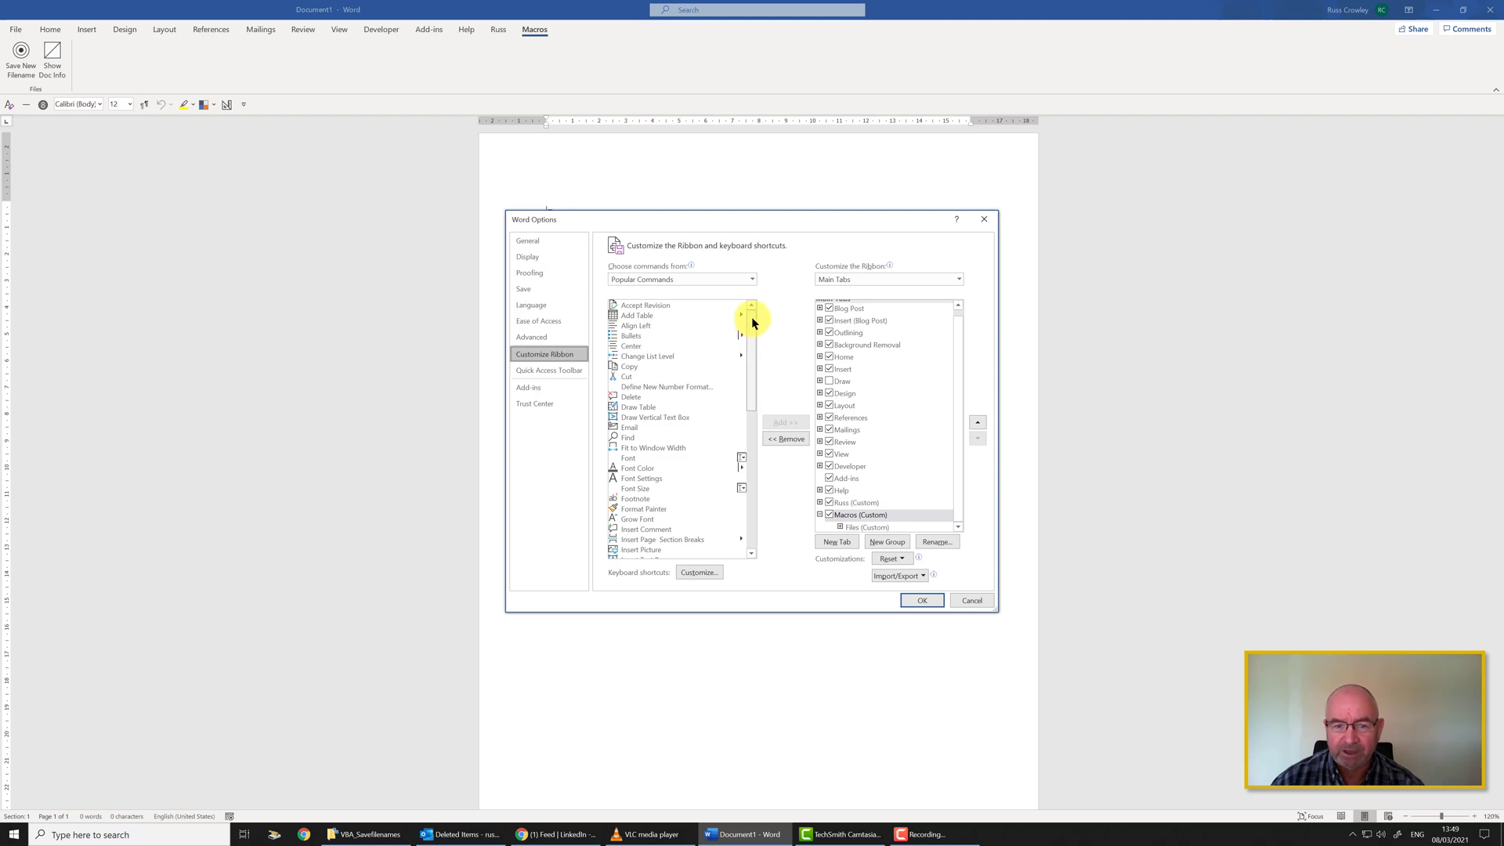
click(699, 574)
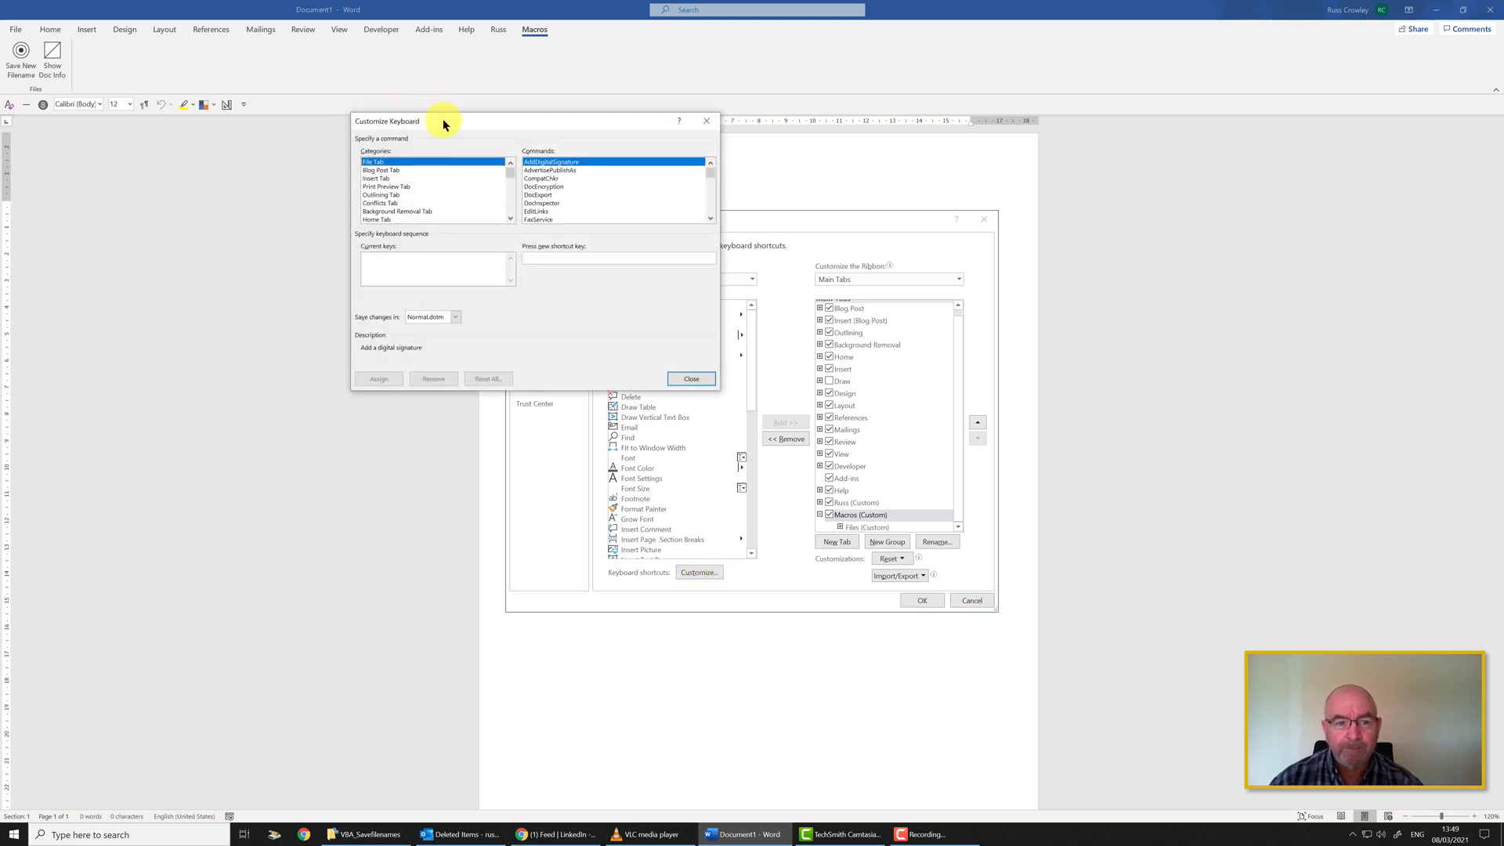
drag(443, 124, 625, 140)
scroll(693, 213, down, 6)
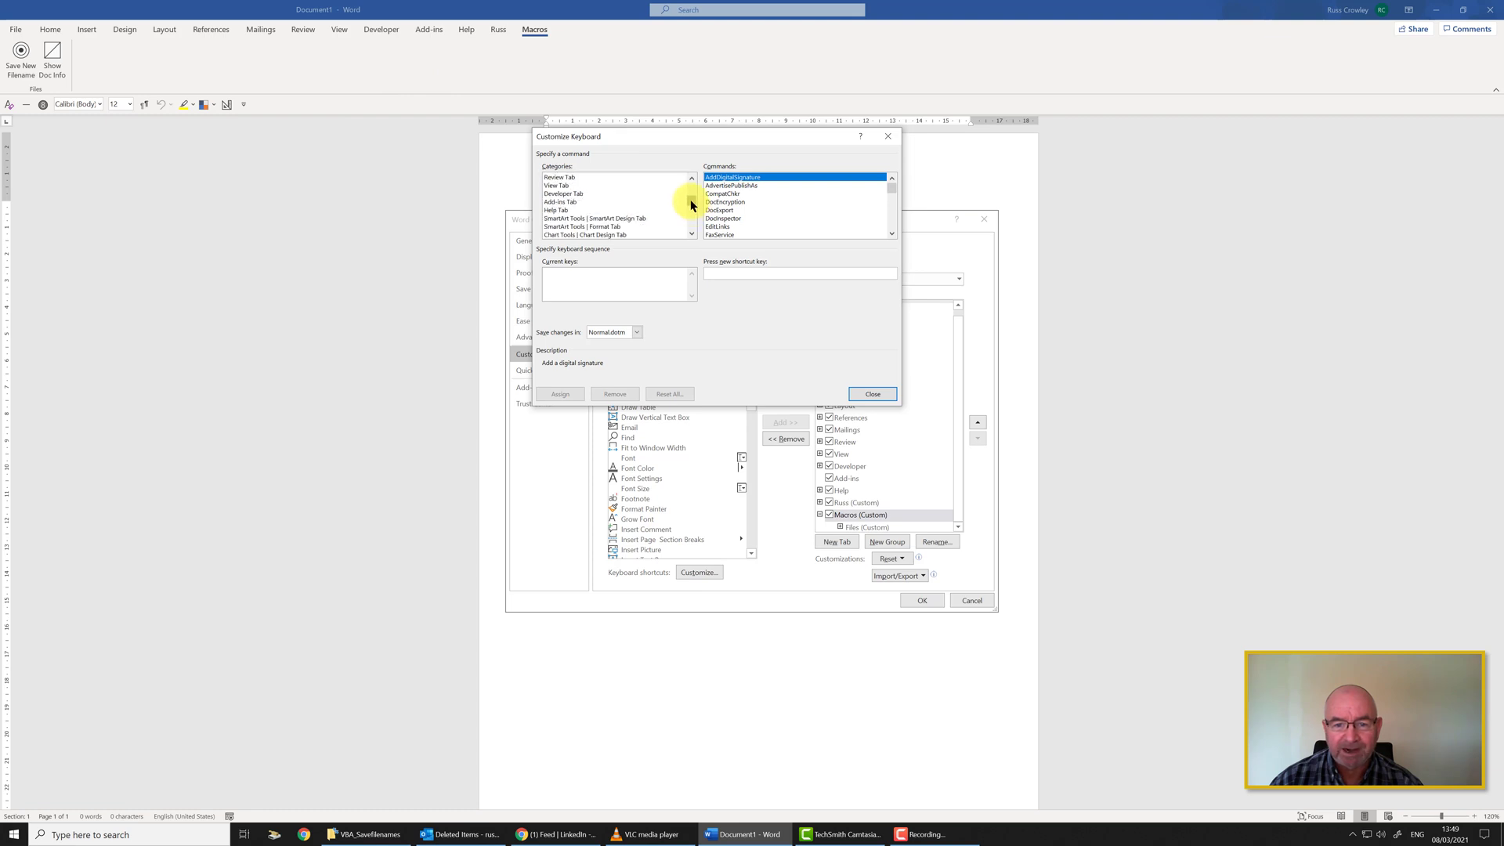
scroll(693, 219, down, 3)
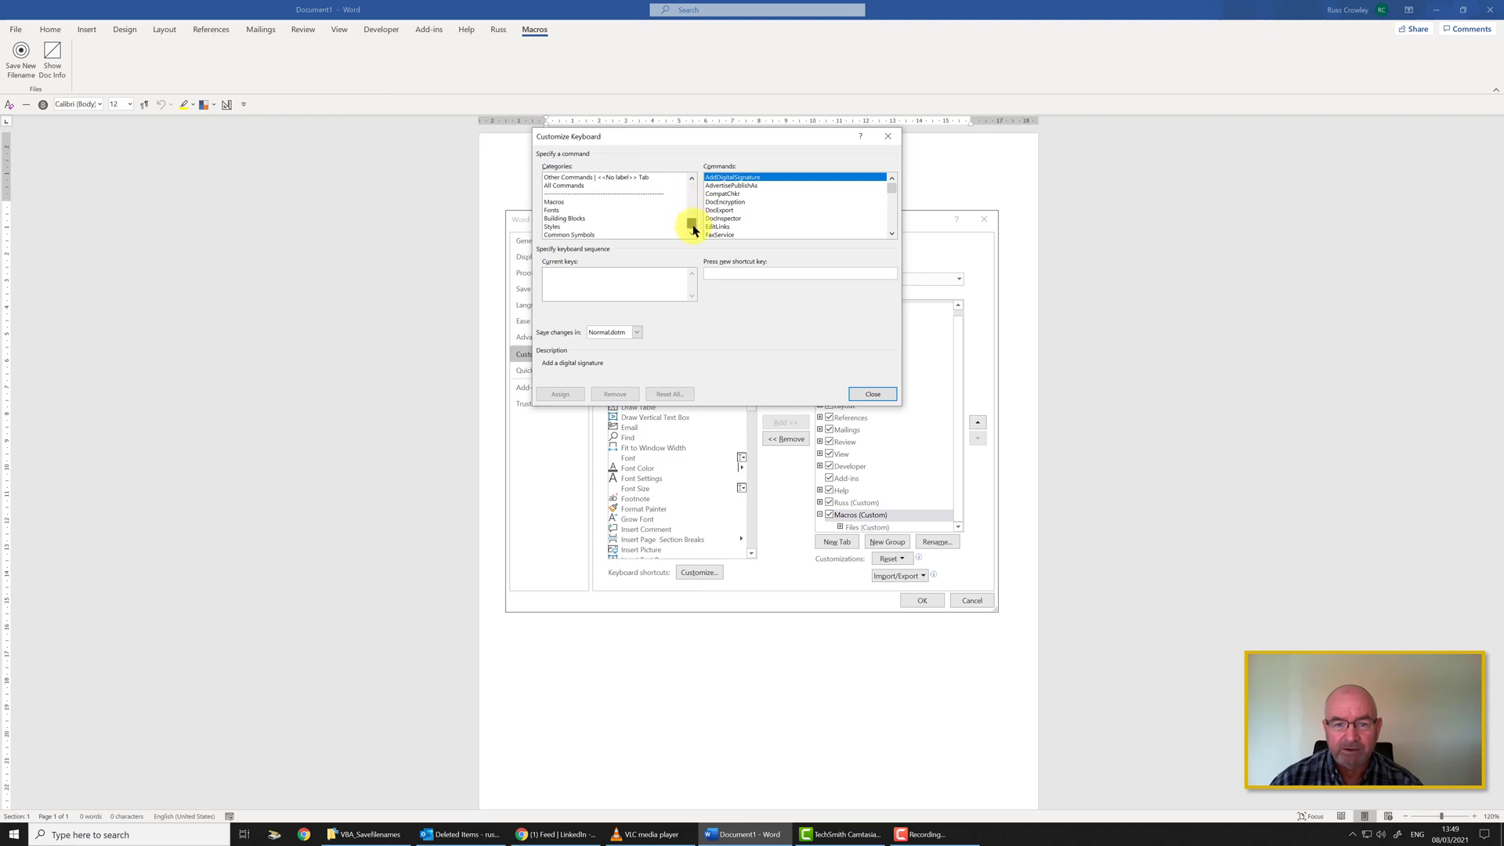
Step: Choose the Macros category and select the save_new_filename macro
click(552, 202)
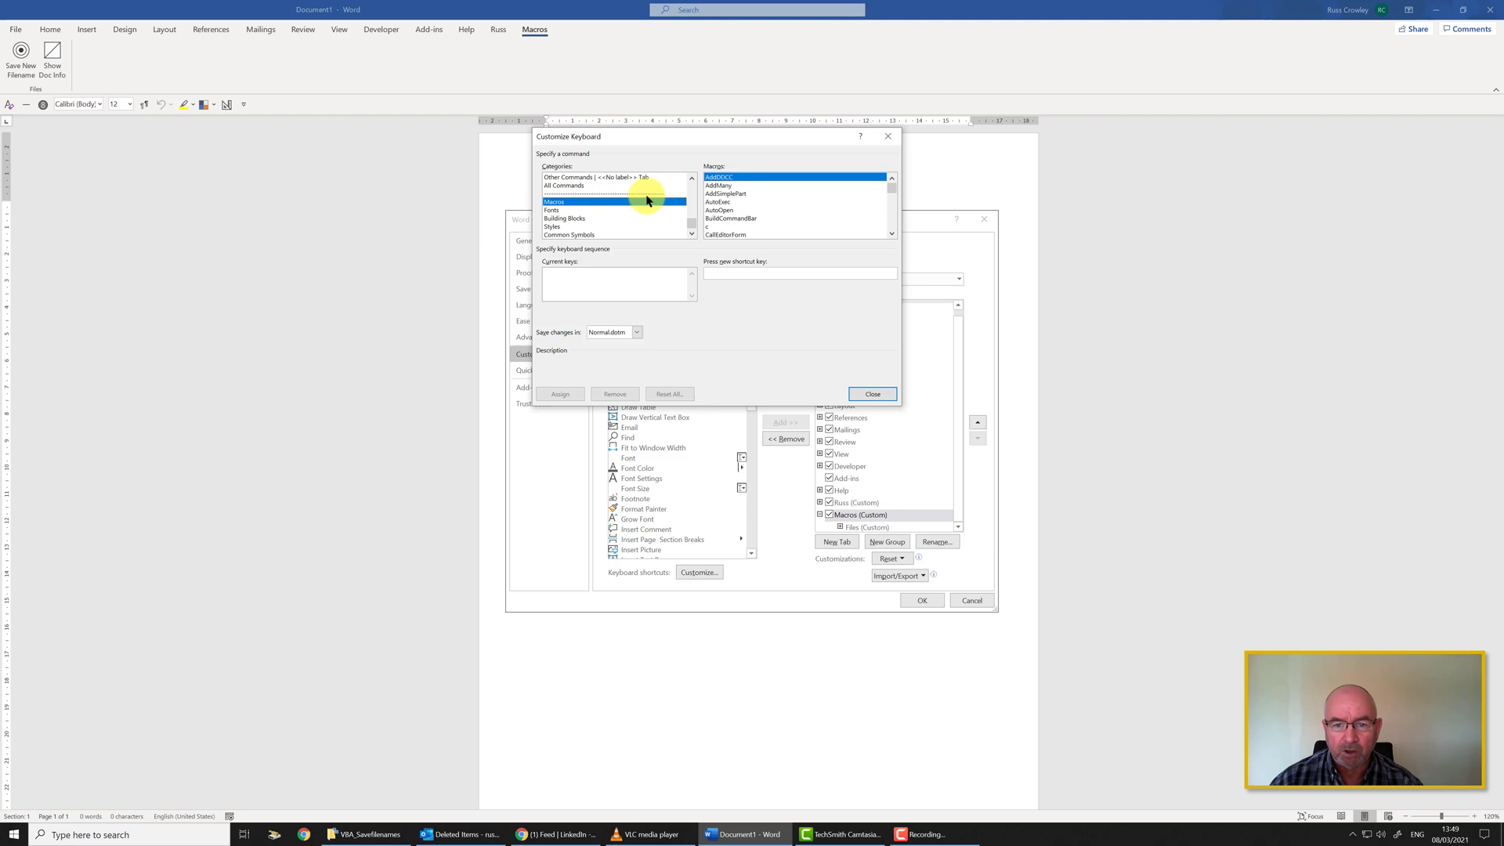
key(s)
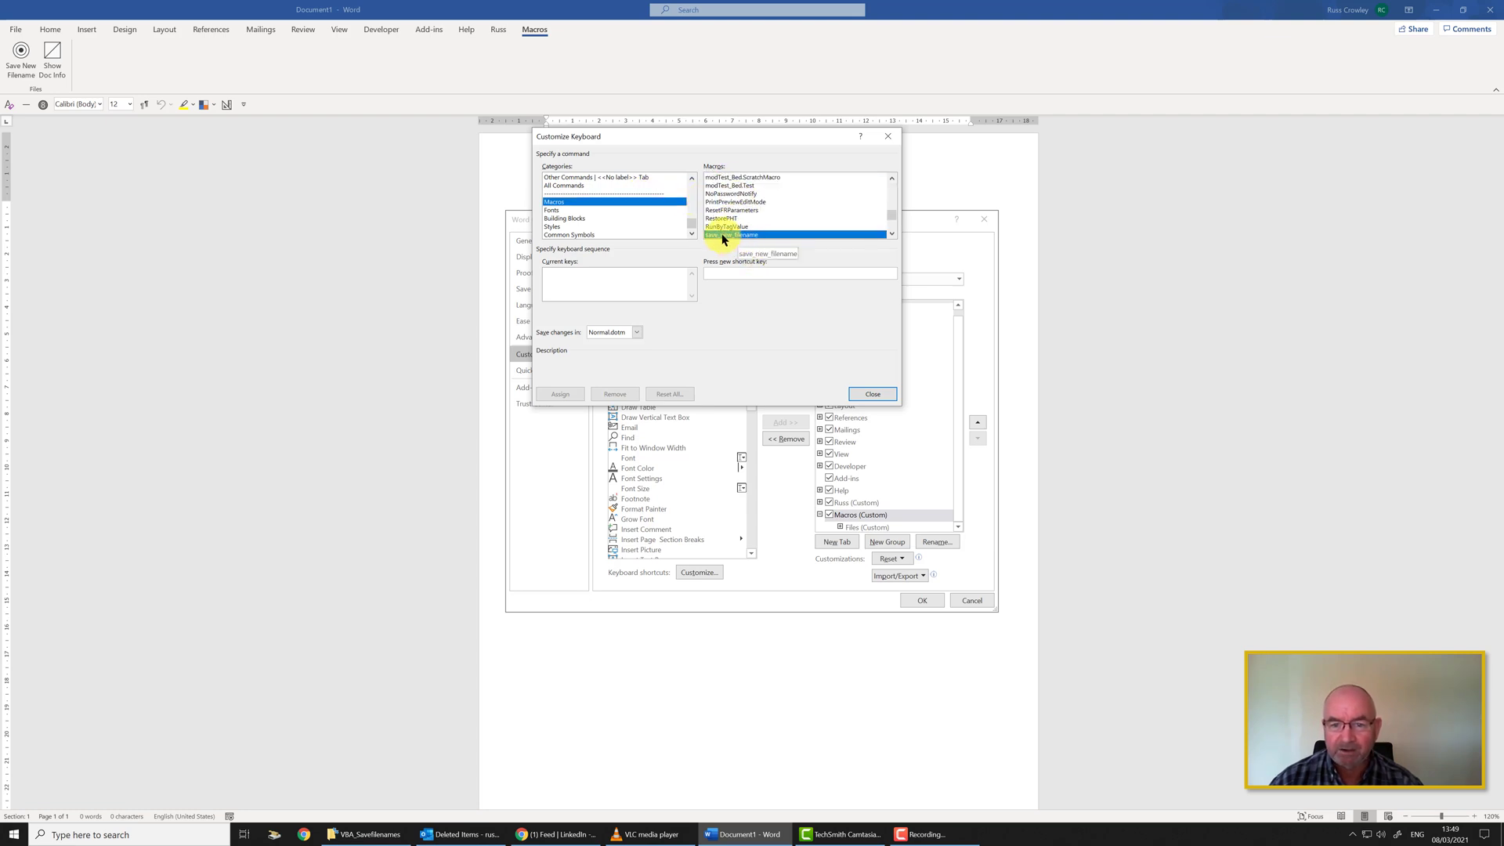
click(891, 233)
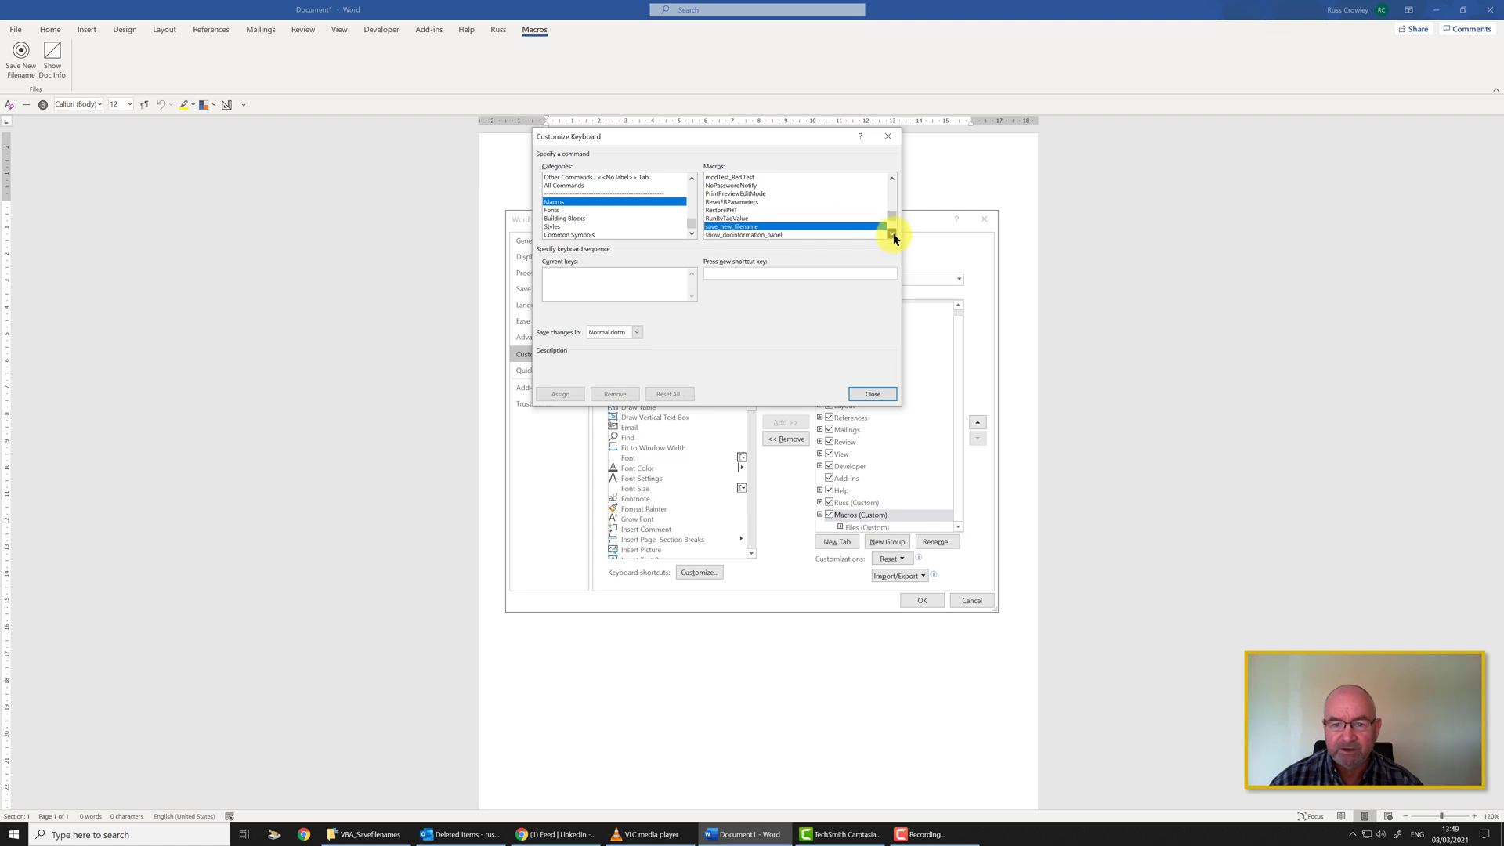
click(890, 233)
click(736, 227)
click(734, 220)
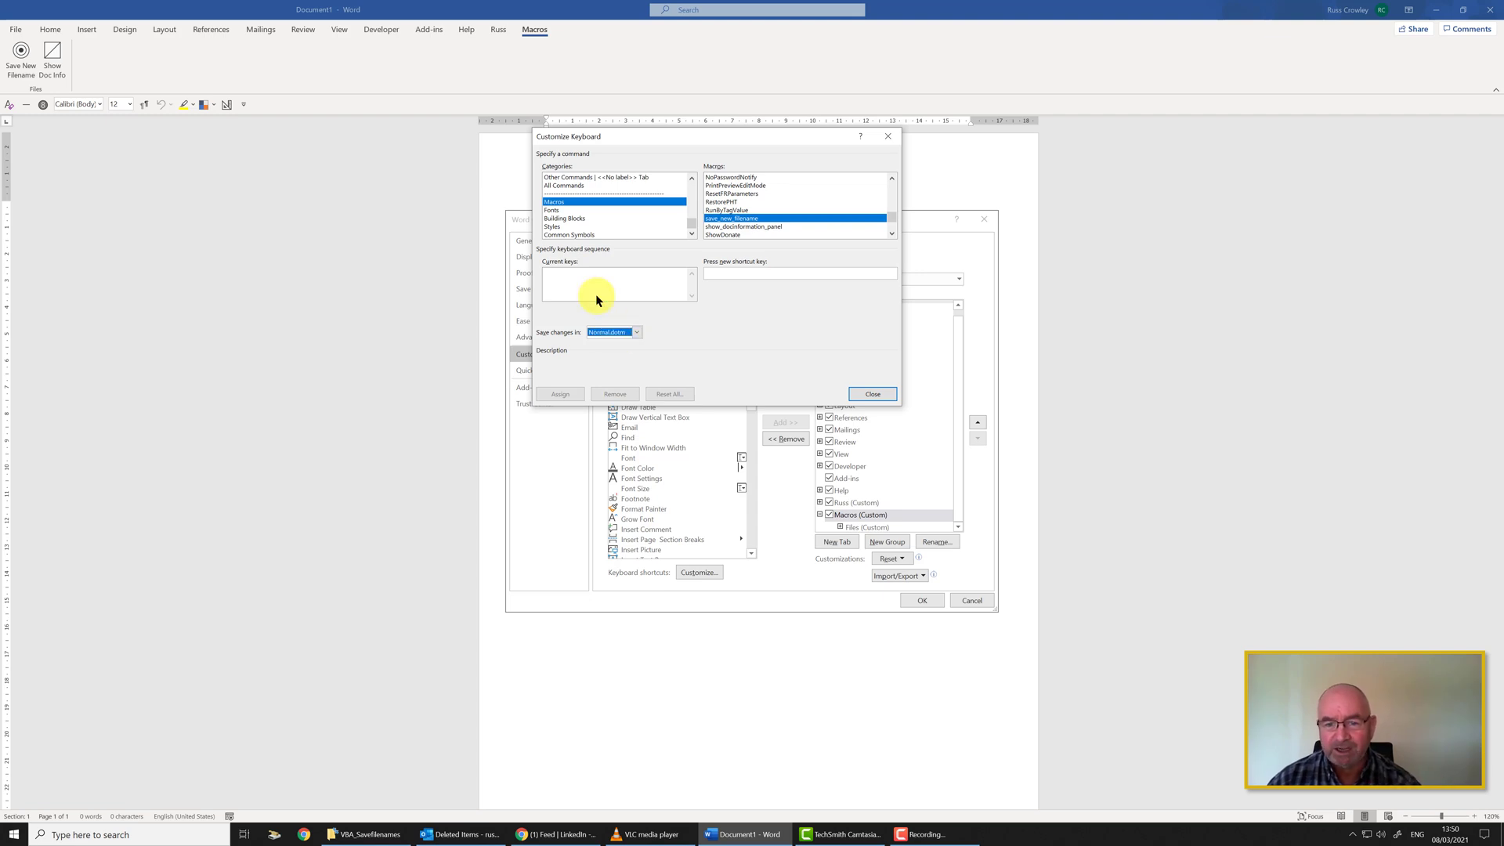
Step: Assign the Alt+1 shortcut to the save_new_filename macro
click(729, 271)
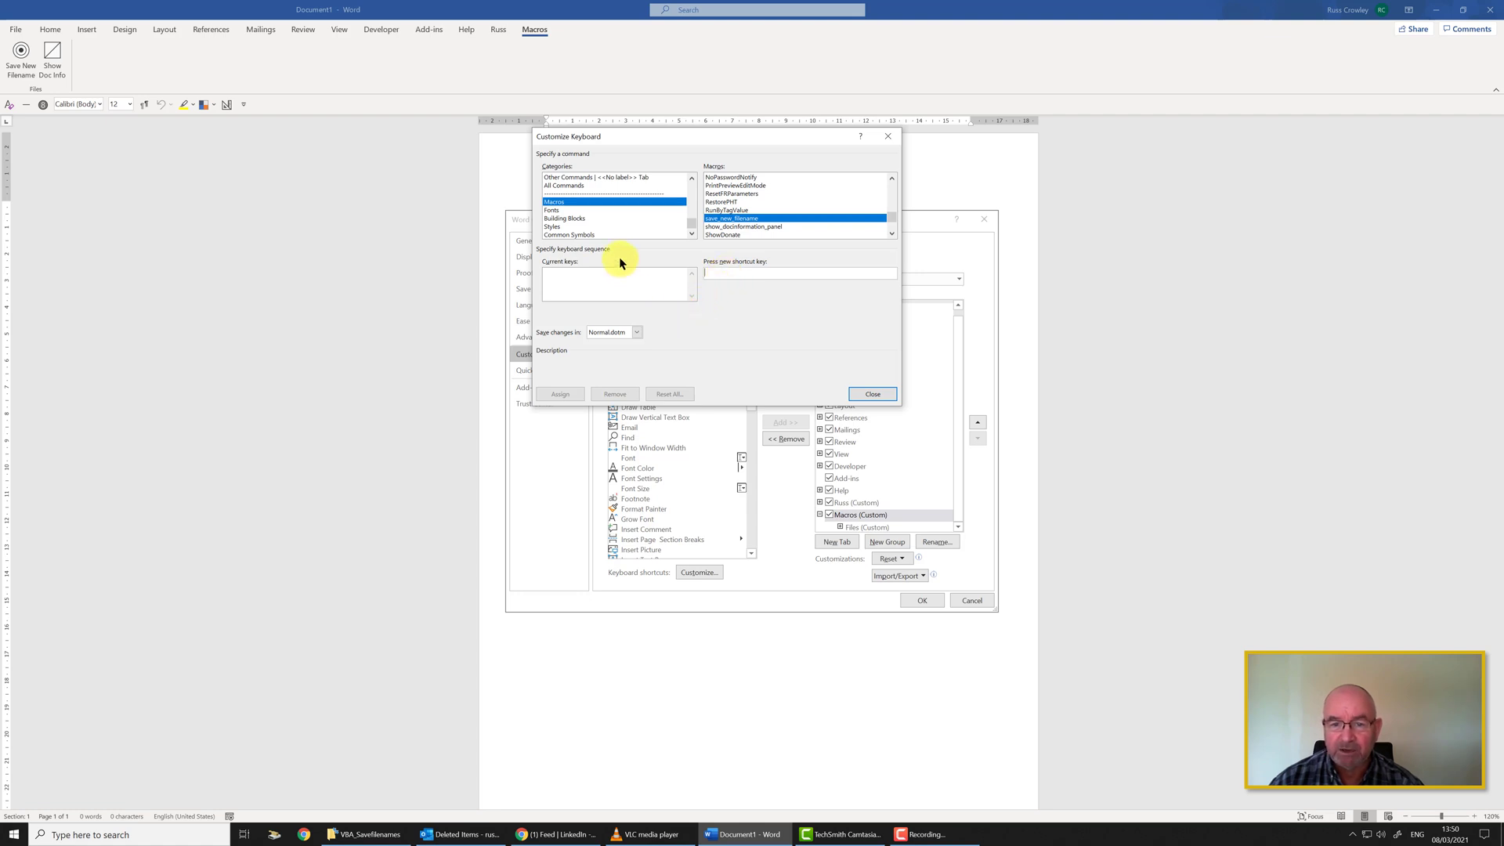
key(alt+1)
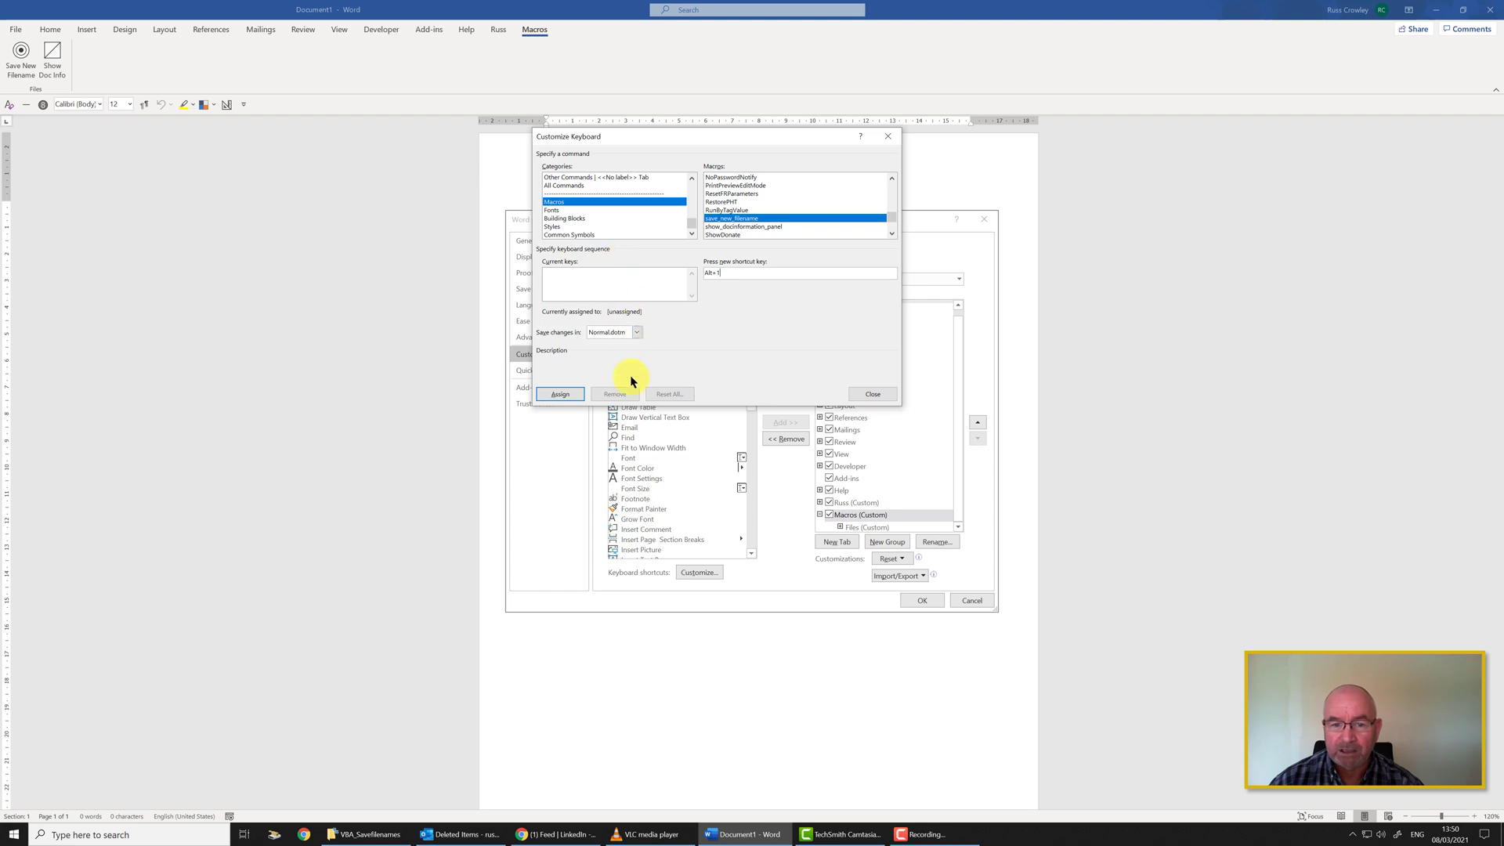
click(561, 394)
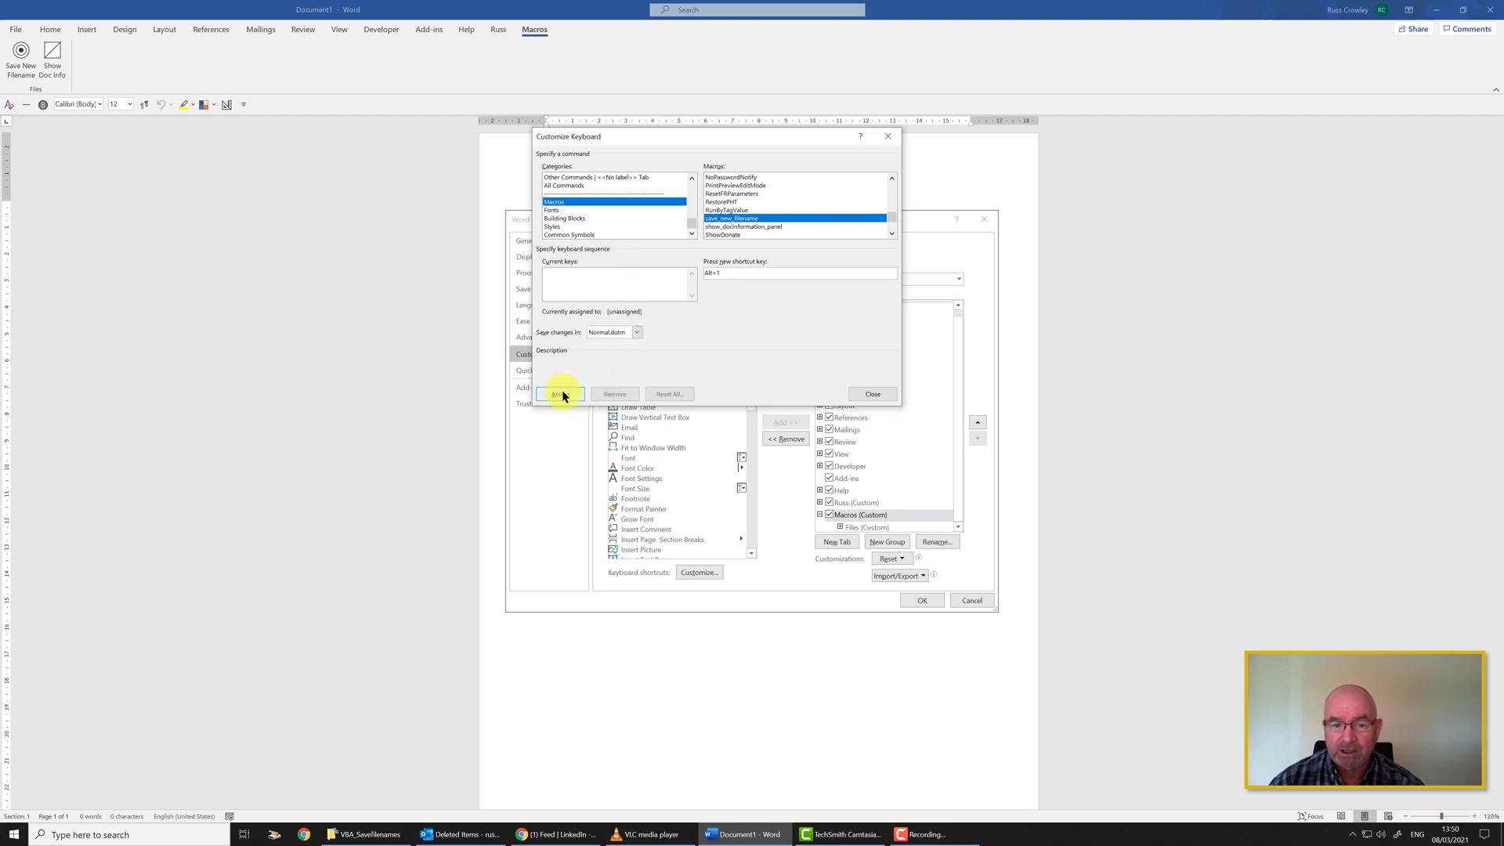
click(555, 274)
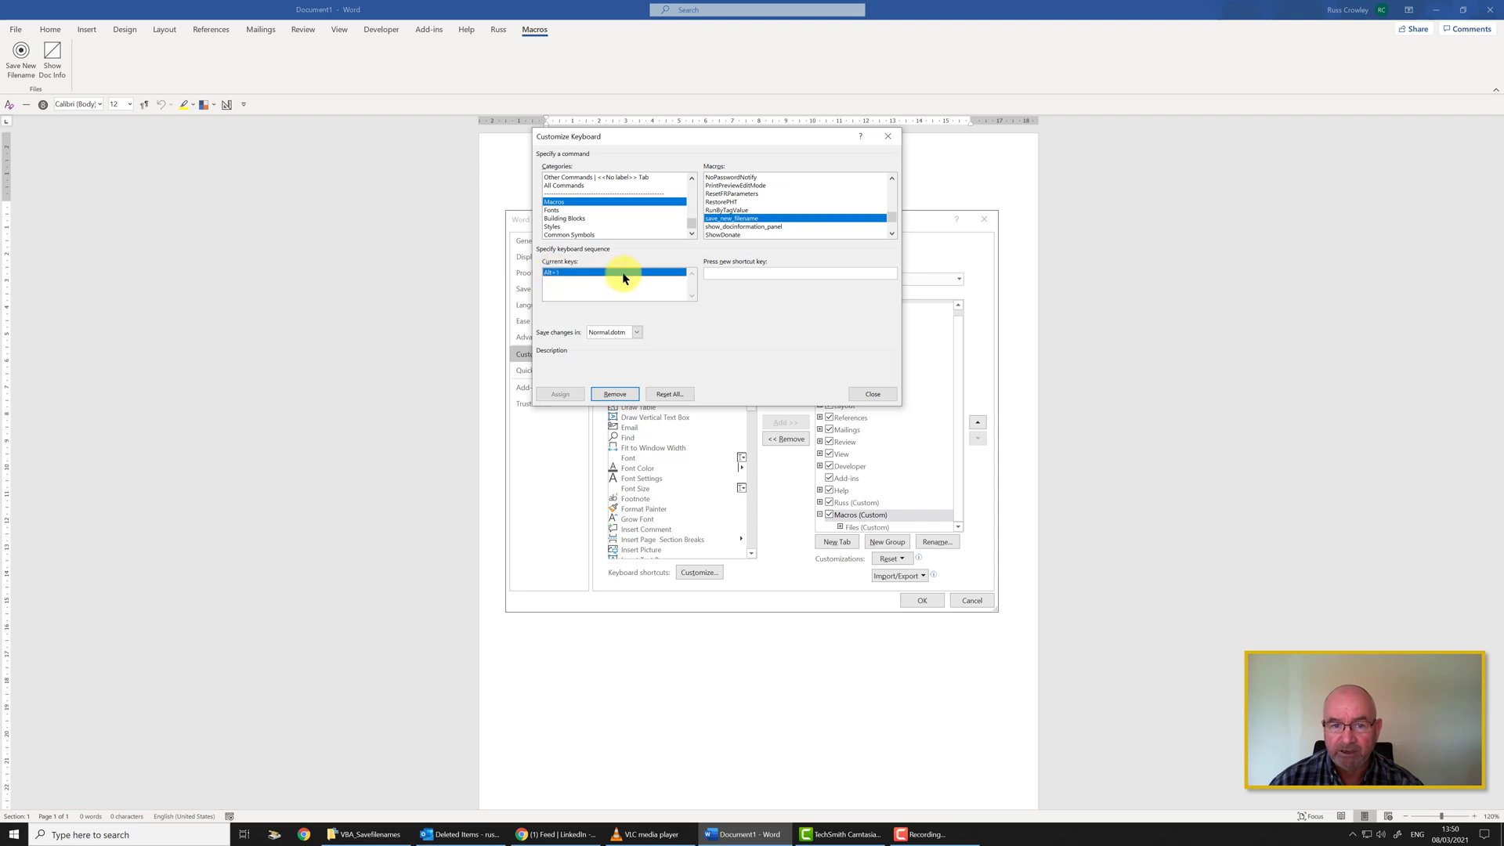
Step: Close the keyboard and Word Options dialogs and return to the blank document
click(873, 396)
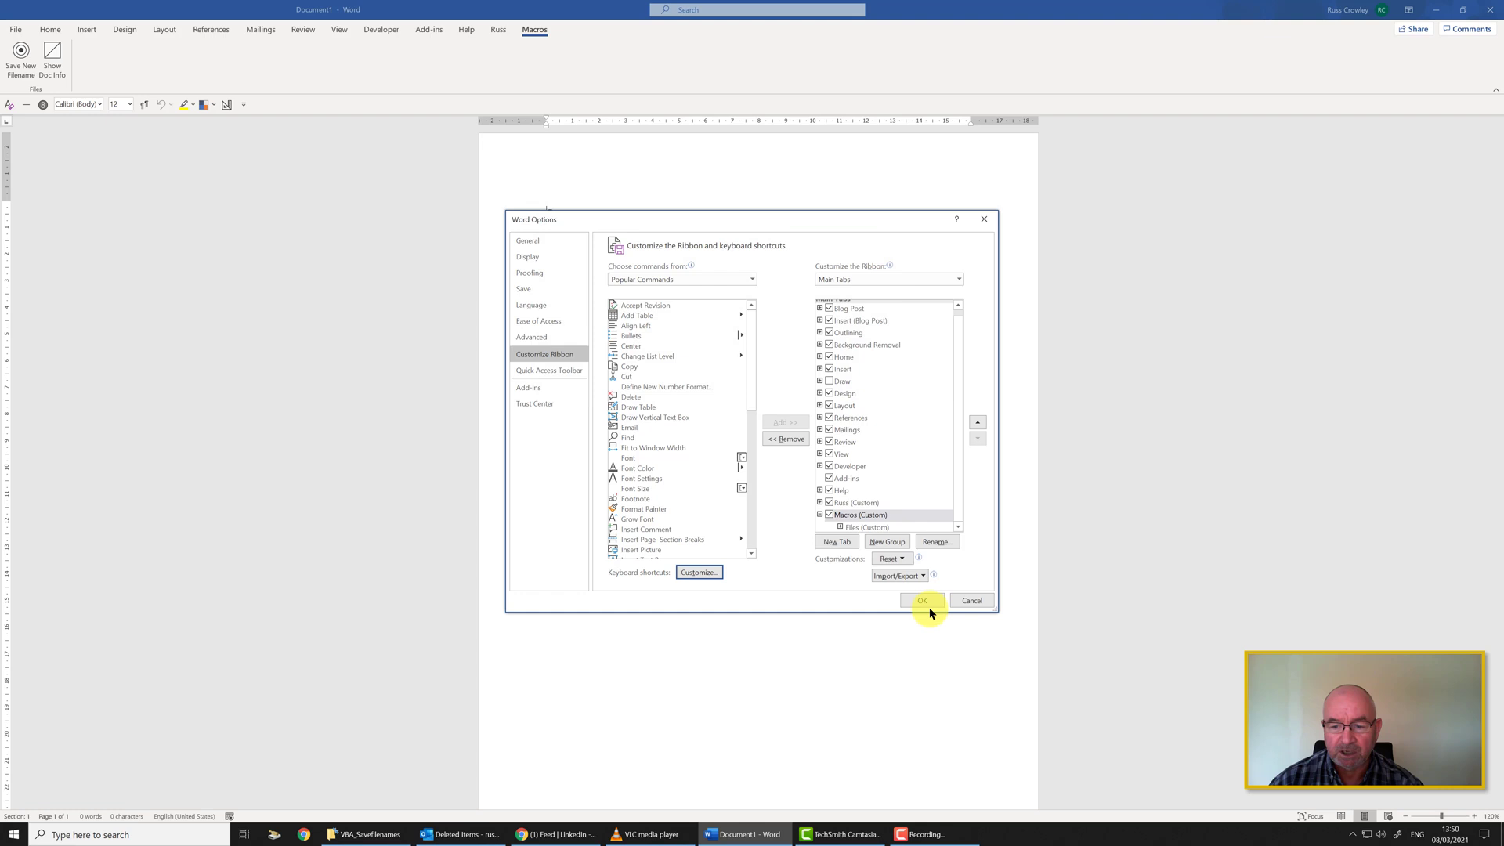
click(923, 601)
click(528, 199)
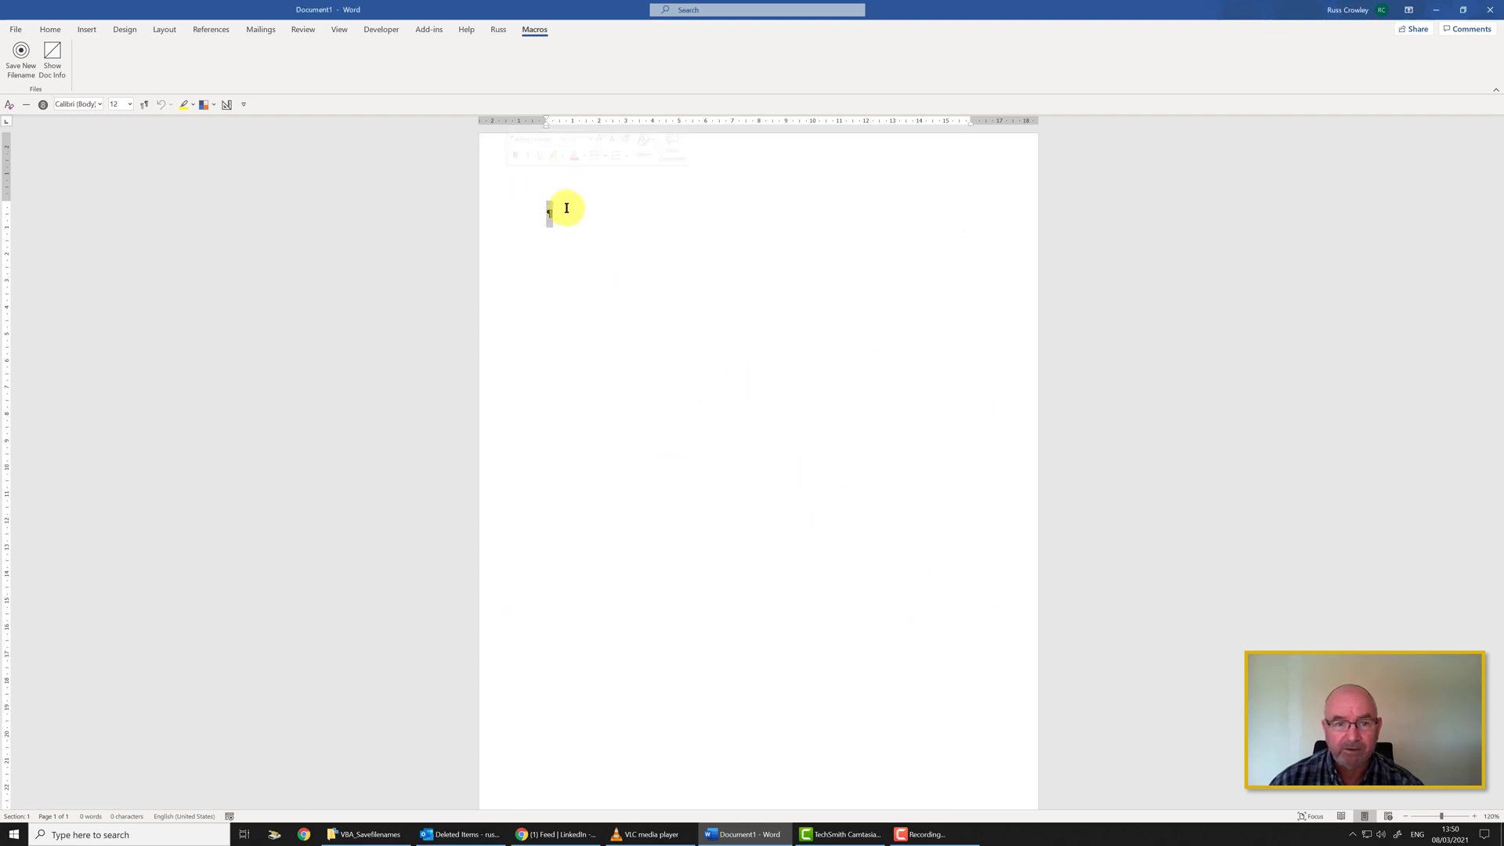
click(514, 196)
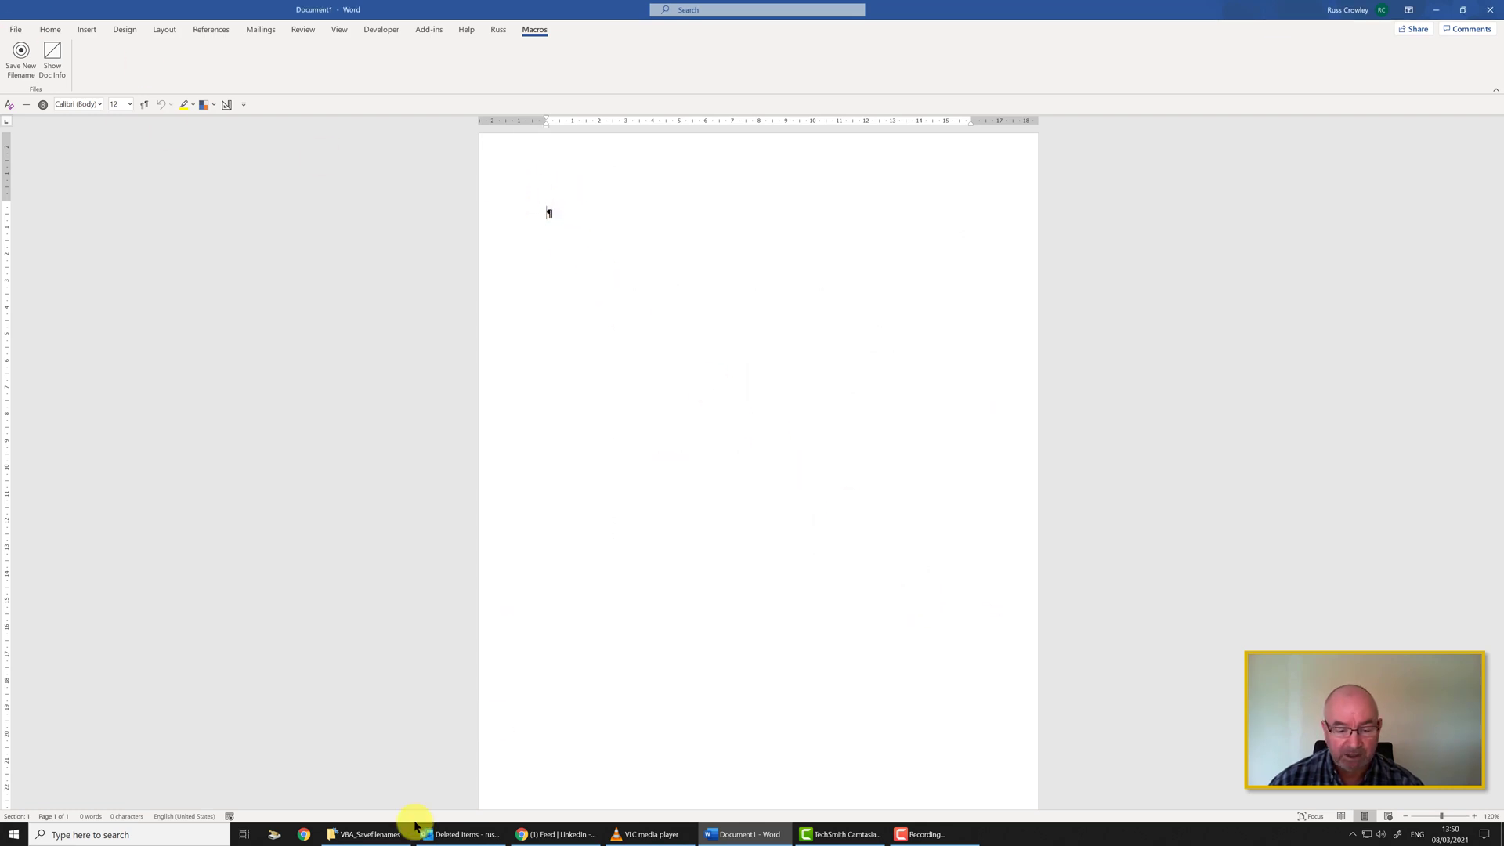
Step: Open Book of Proof_210305_1245.docx from the DocDump\Archive folder in Word
click(389, 836)
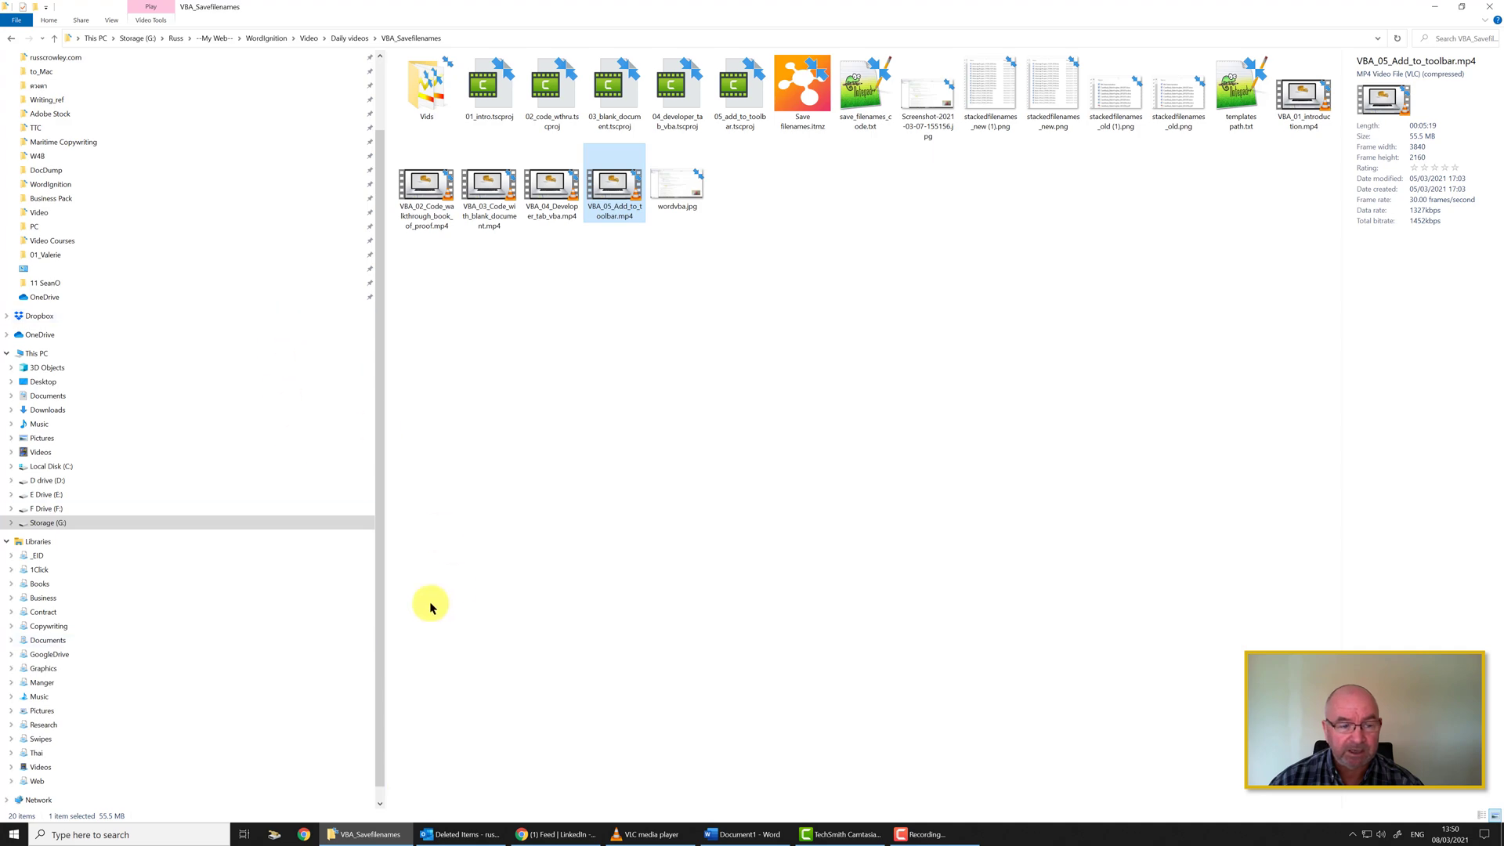
click(46, 170)
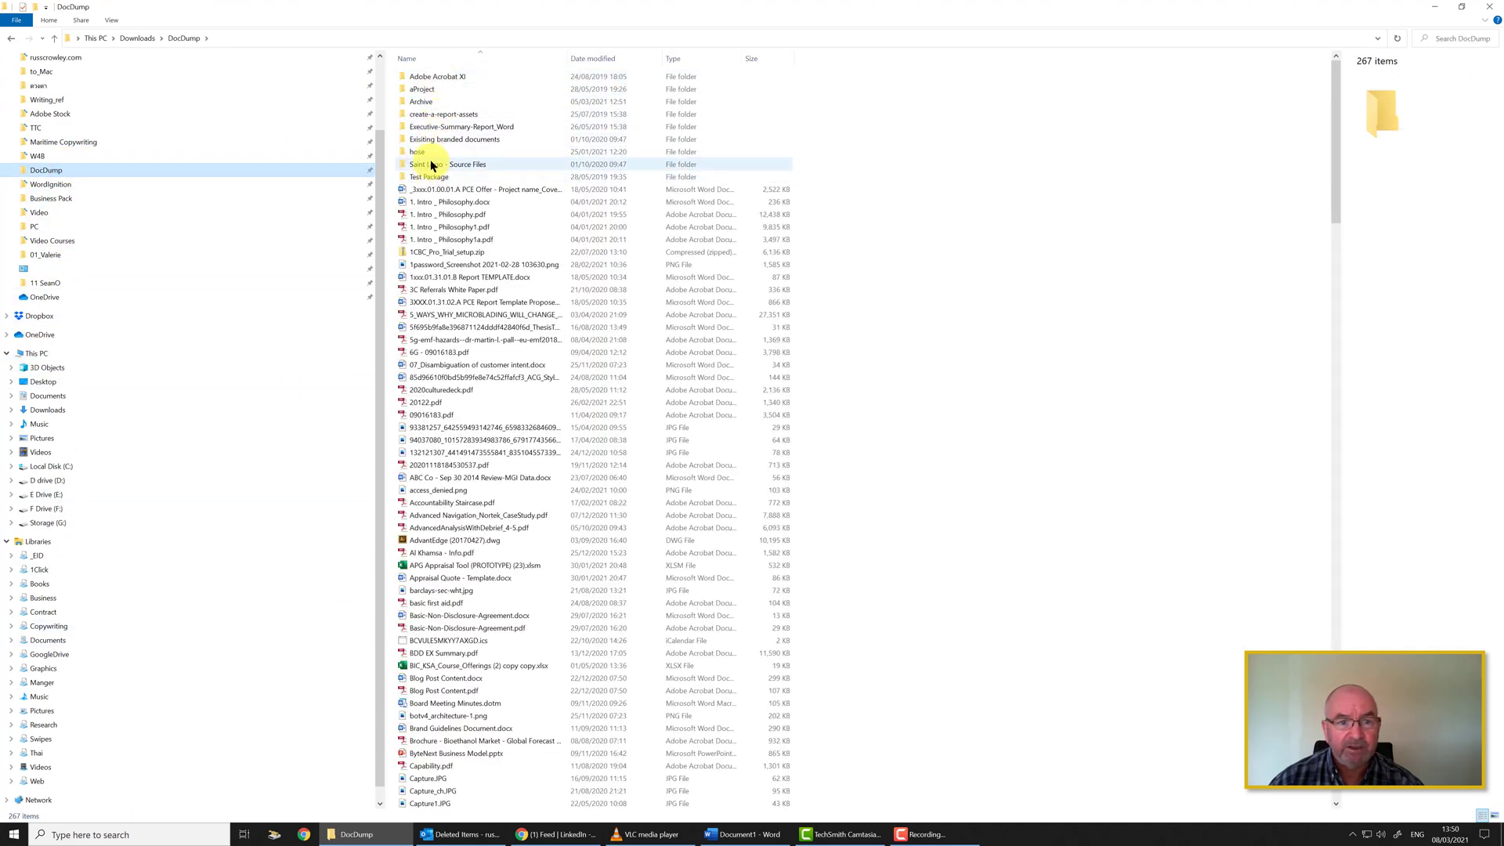
double_click(436, 101)
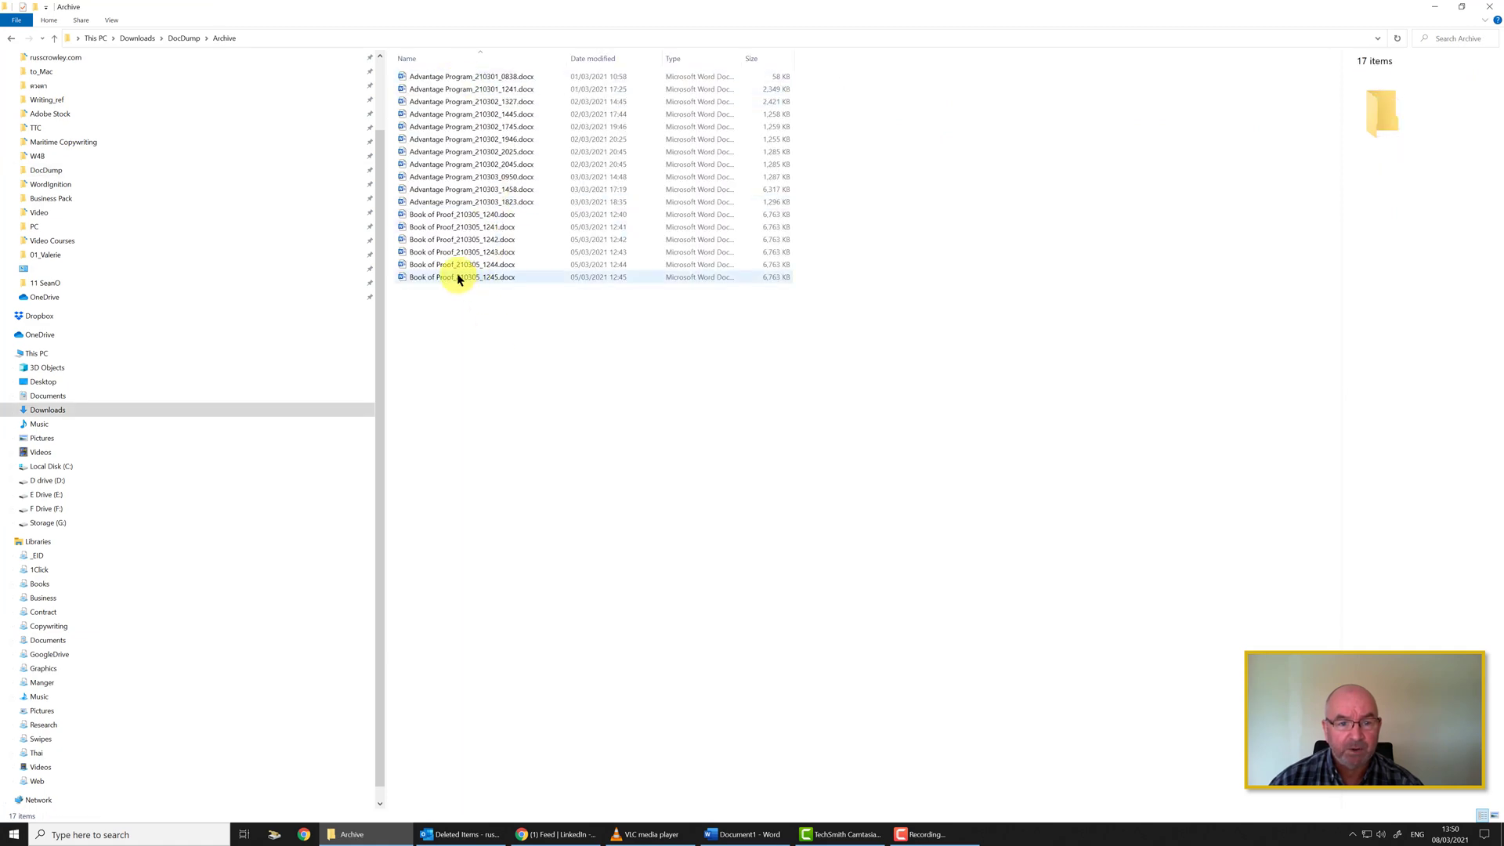
double_click(455, 278)
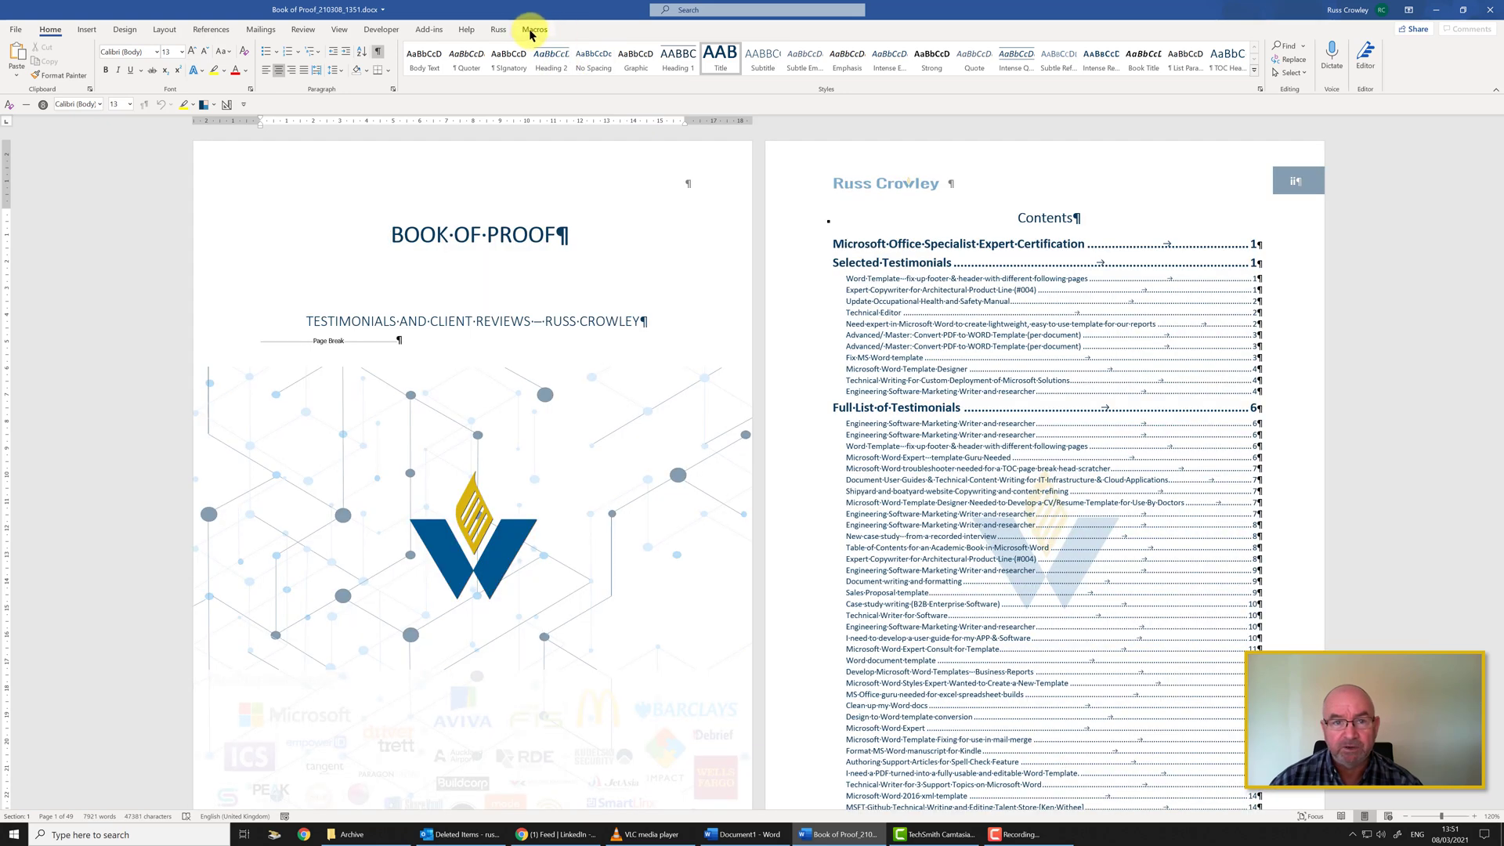
Step: Open Customize Keyboard and select the save_new_filename macro under Macros
click(534, 29)
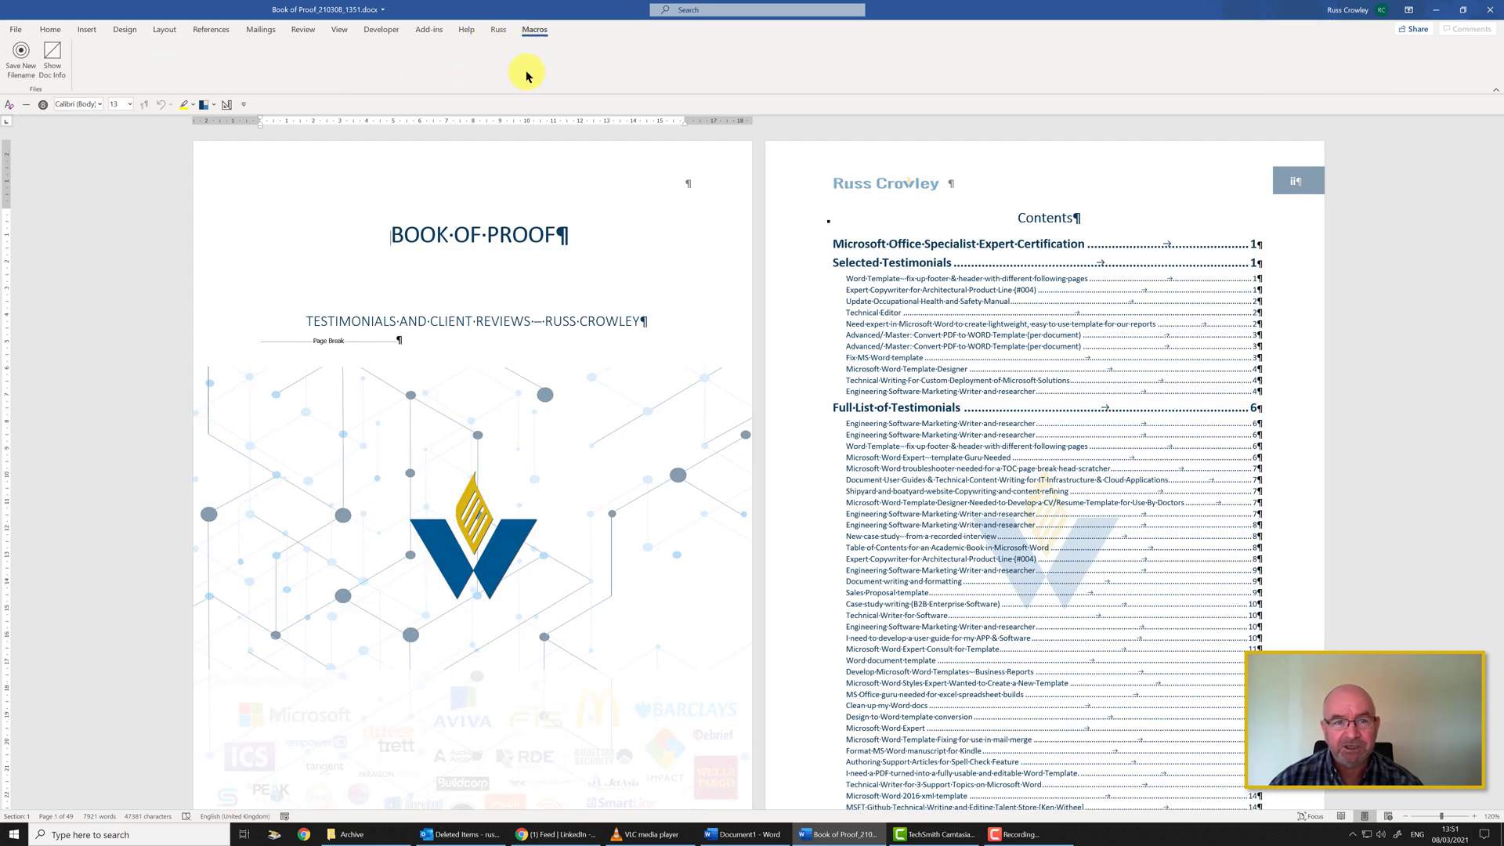
right_click(568, 69)
click(602, 76)
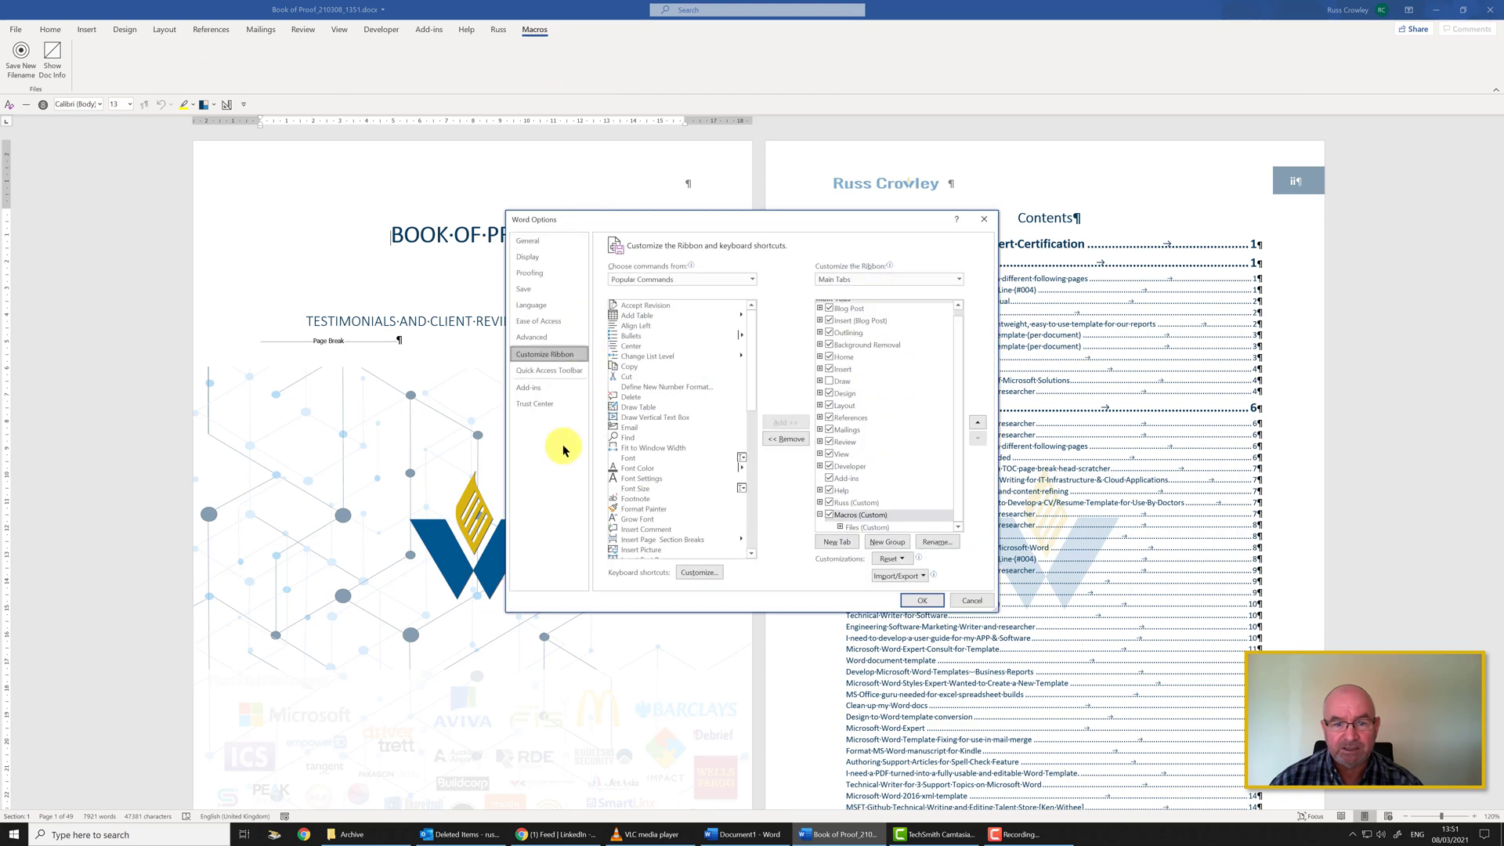
click(698, 573)
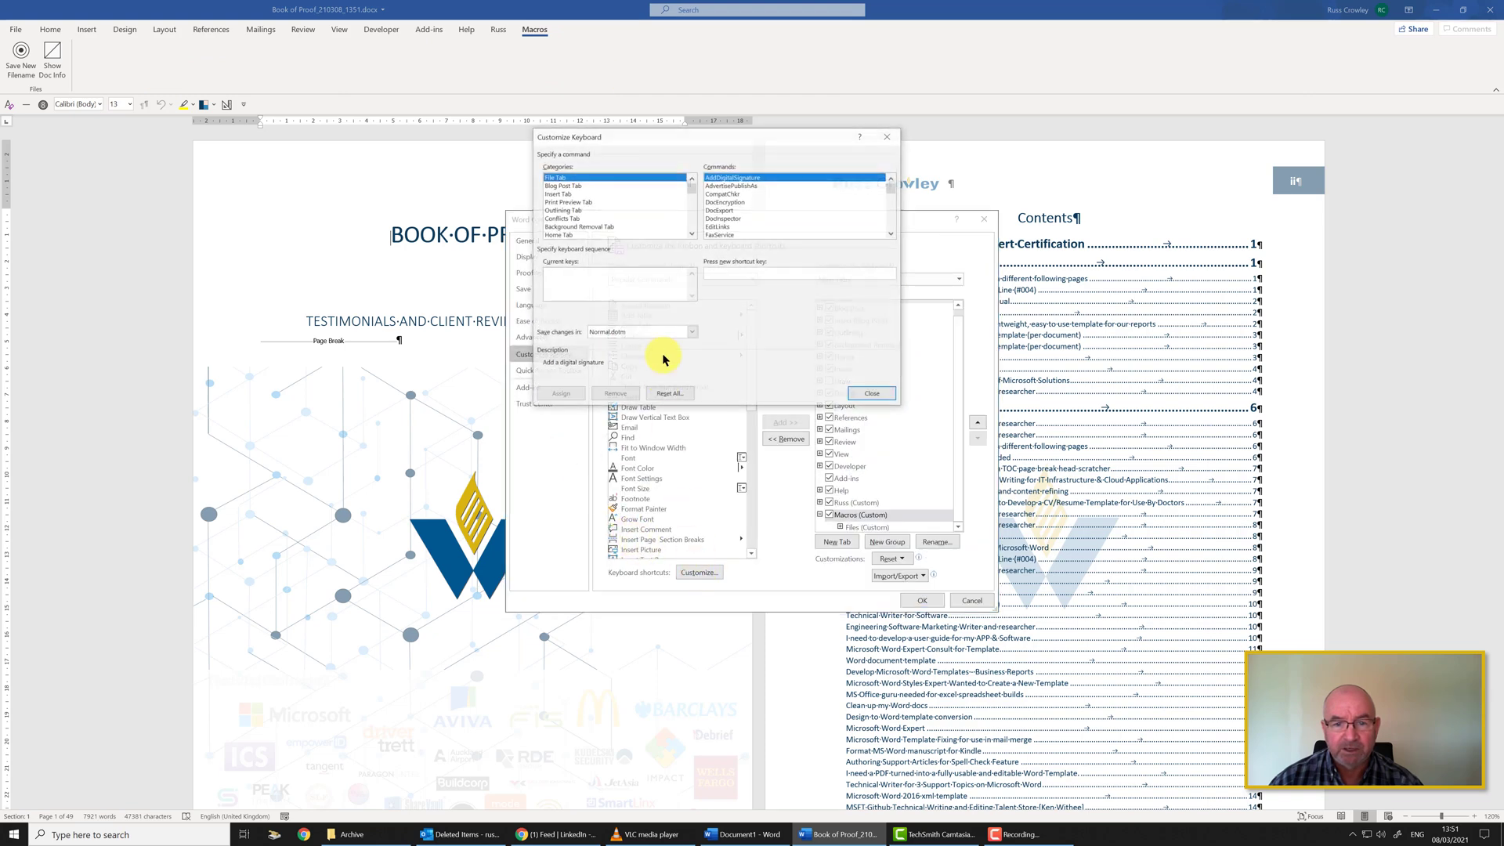
click(725, 218)
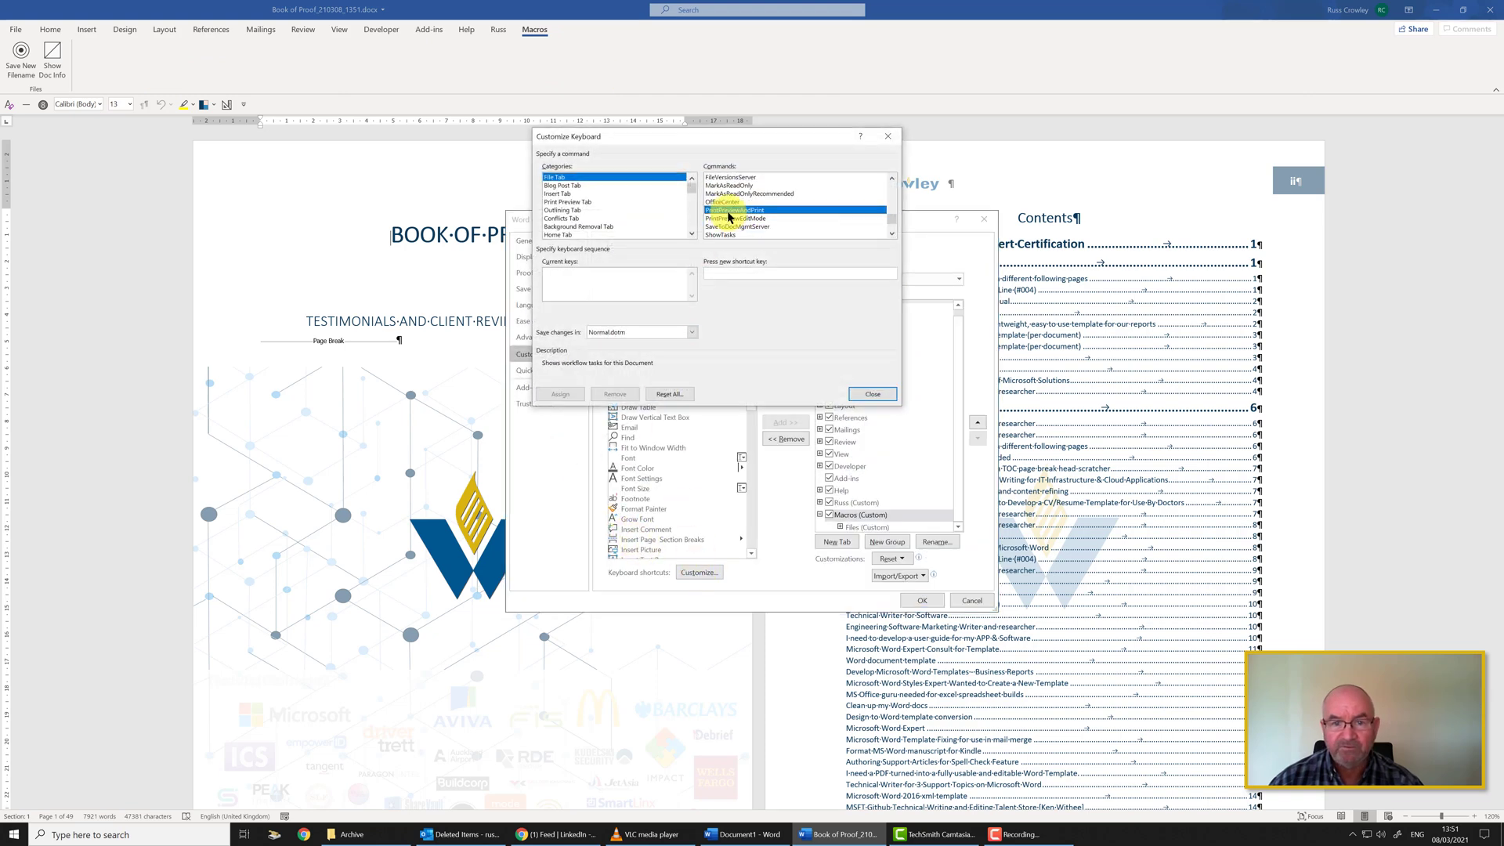
key(m)
key(m)
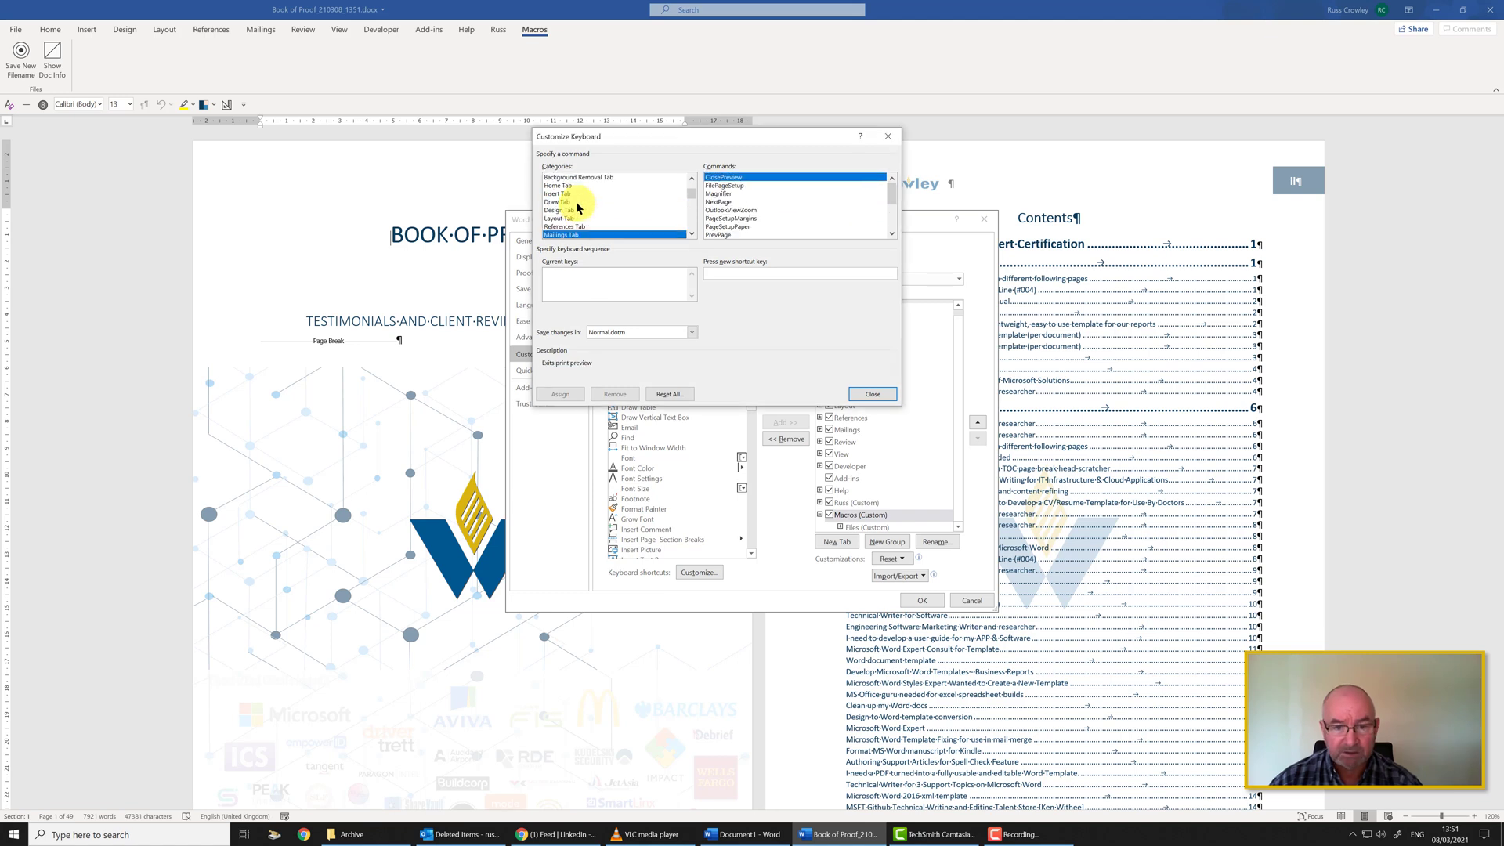
drag(722, 196, 732, 250)
Step: Remove the macro's existing Alt+1 shortcut, try Alt+2 and Alt+D, then cancel
click(554, 272)
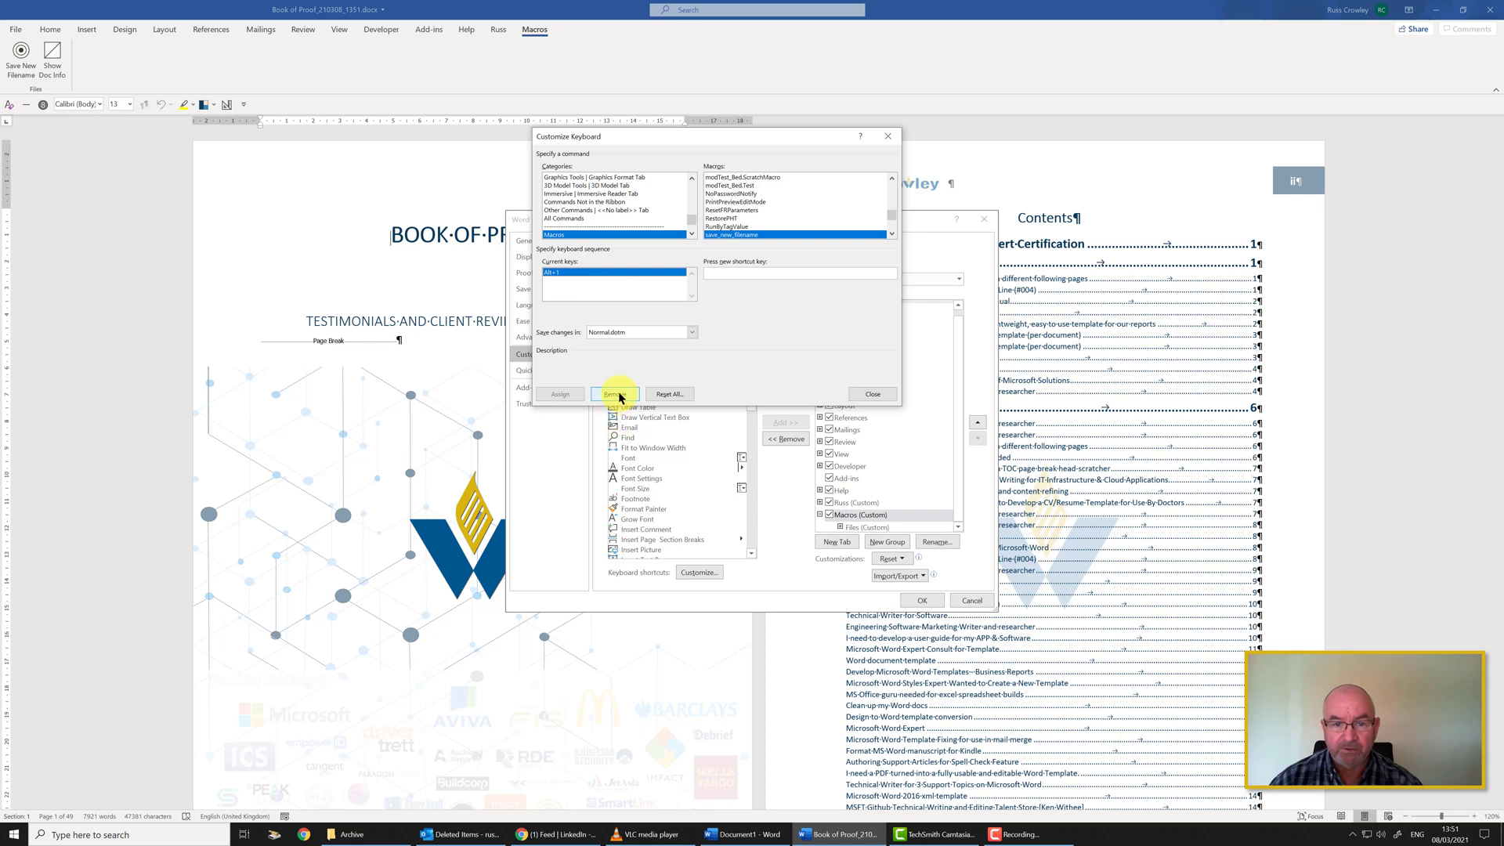
click(617, 395)
key(alt+2)
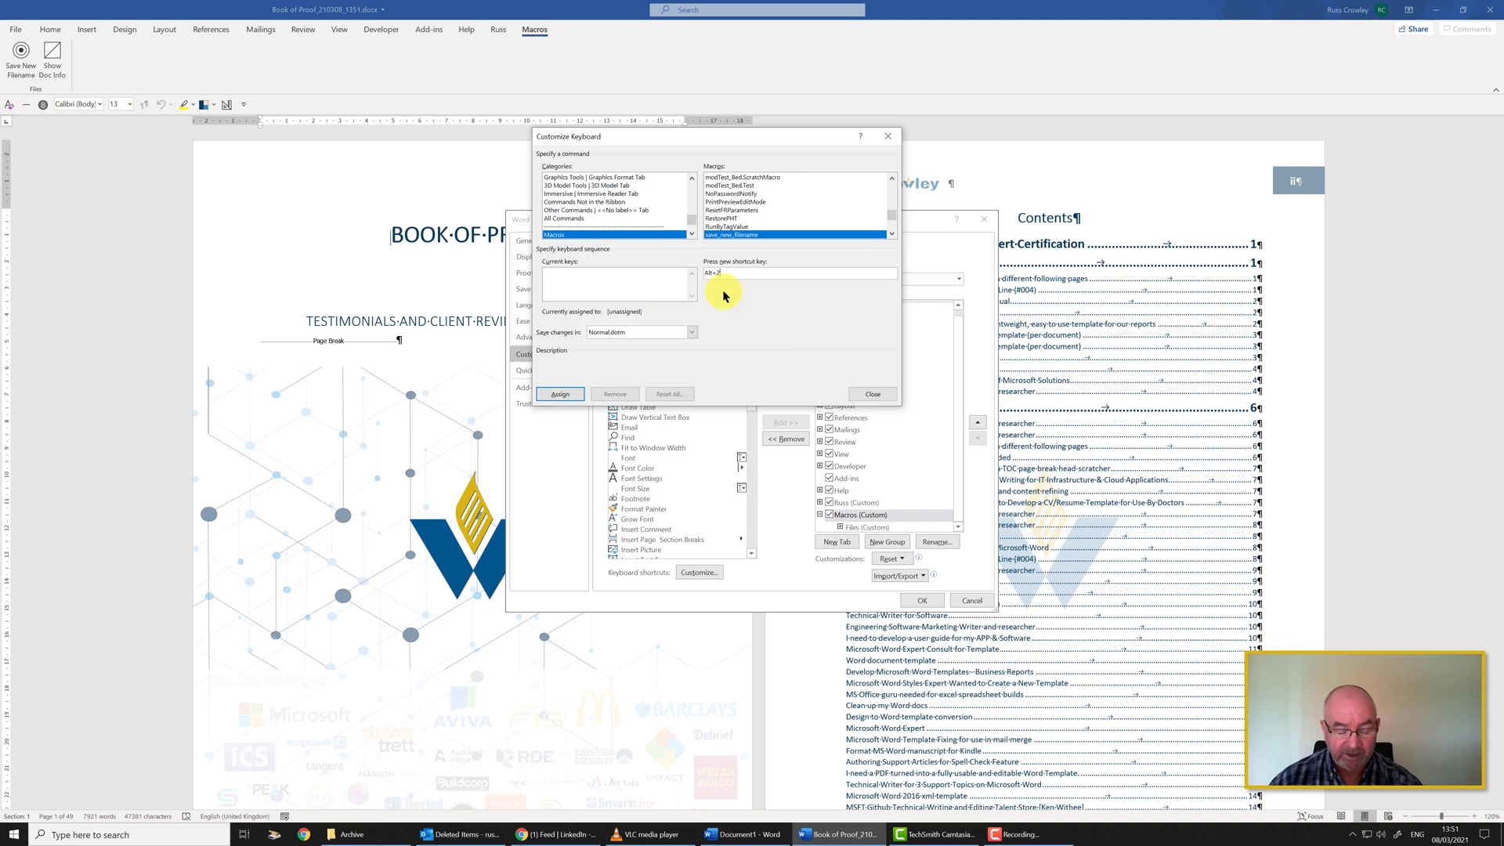
click(679, 290)
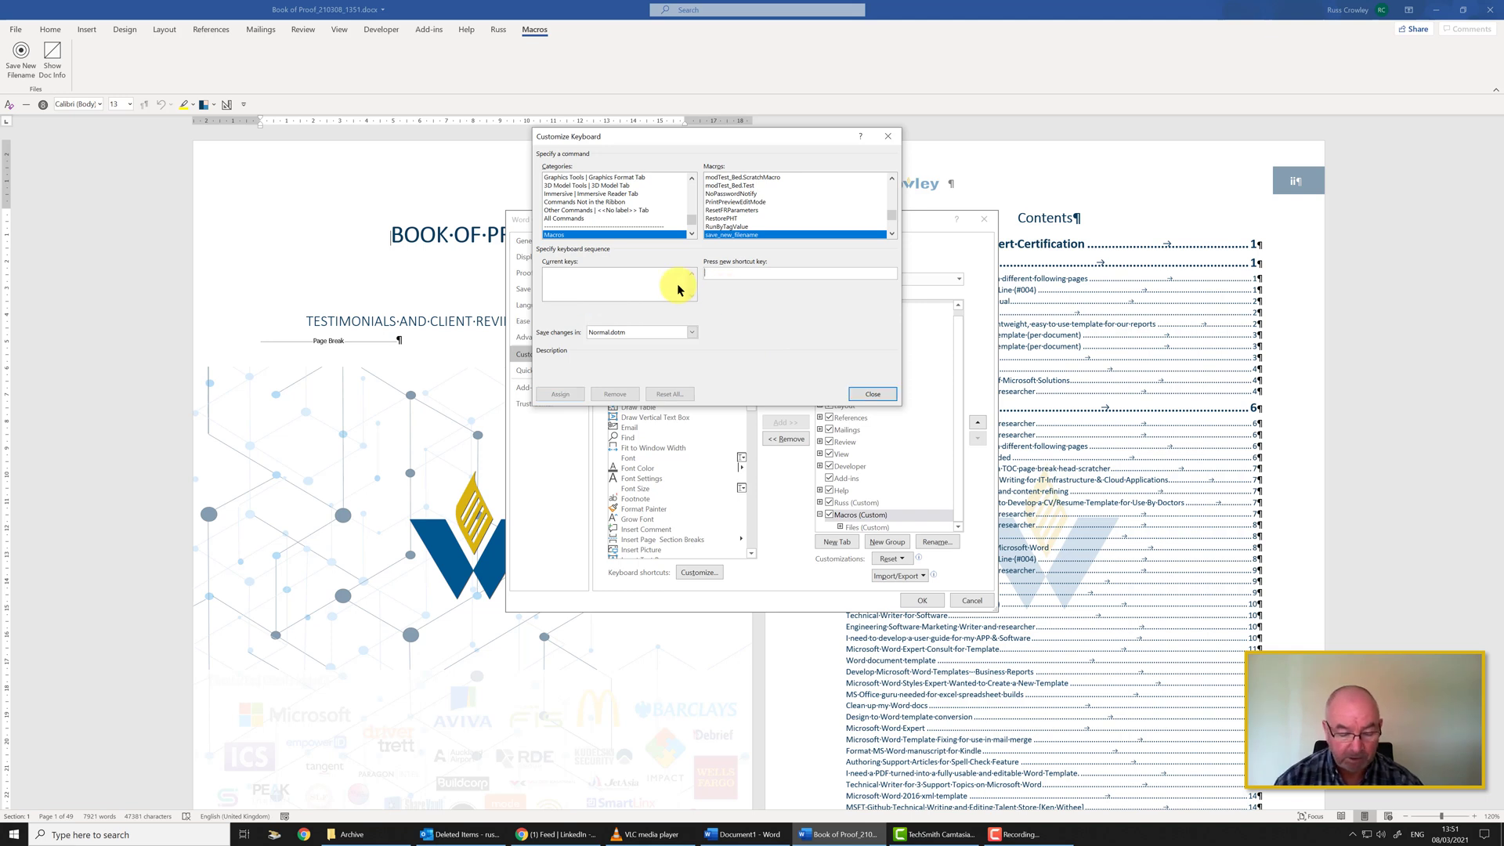
key(alt+d)
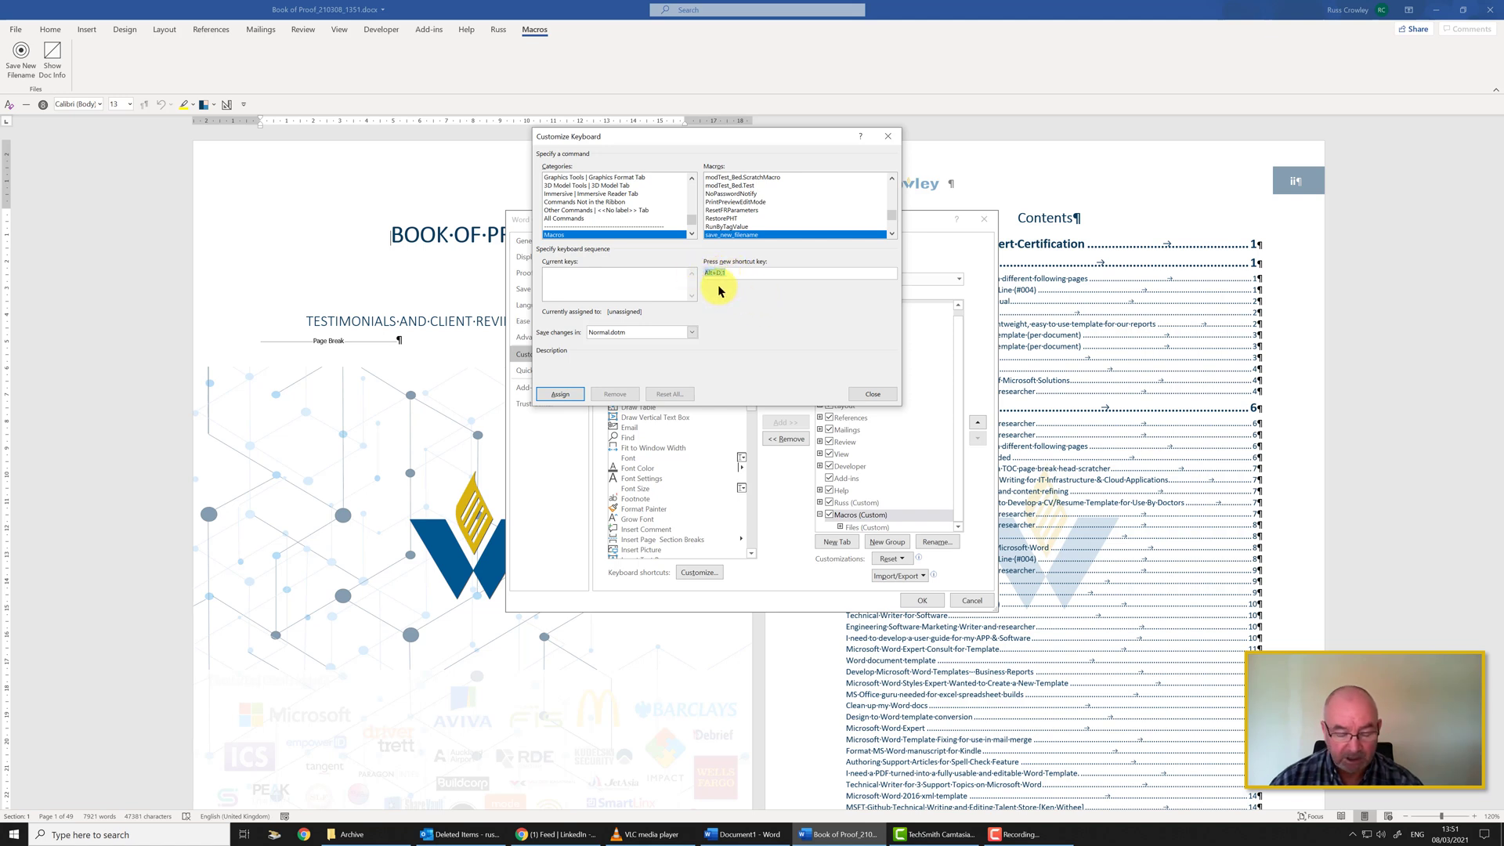
key(Escape)
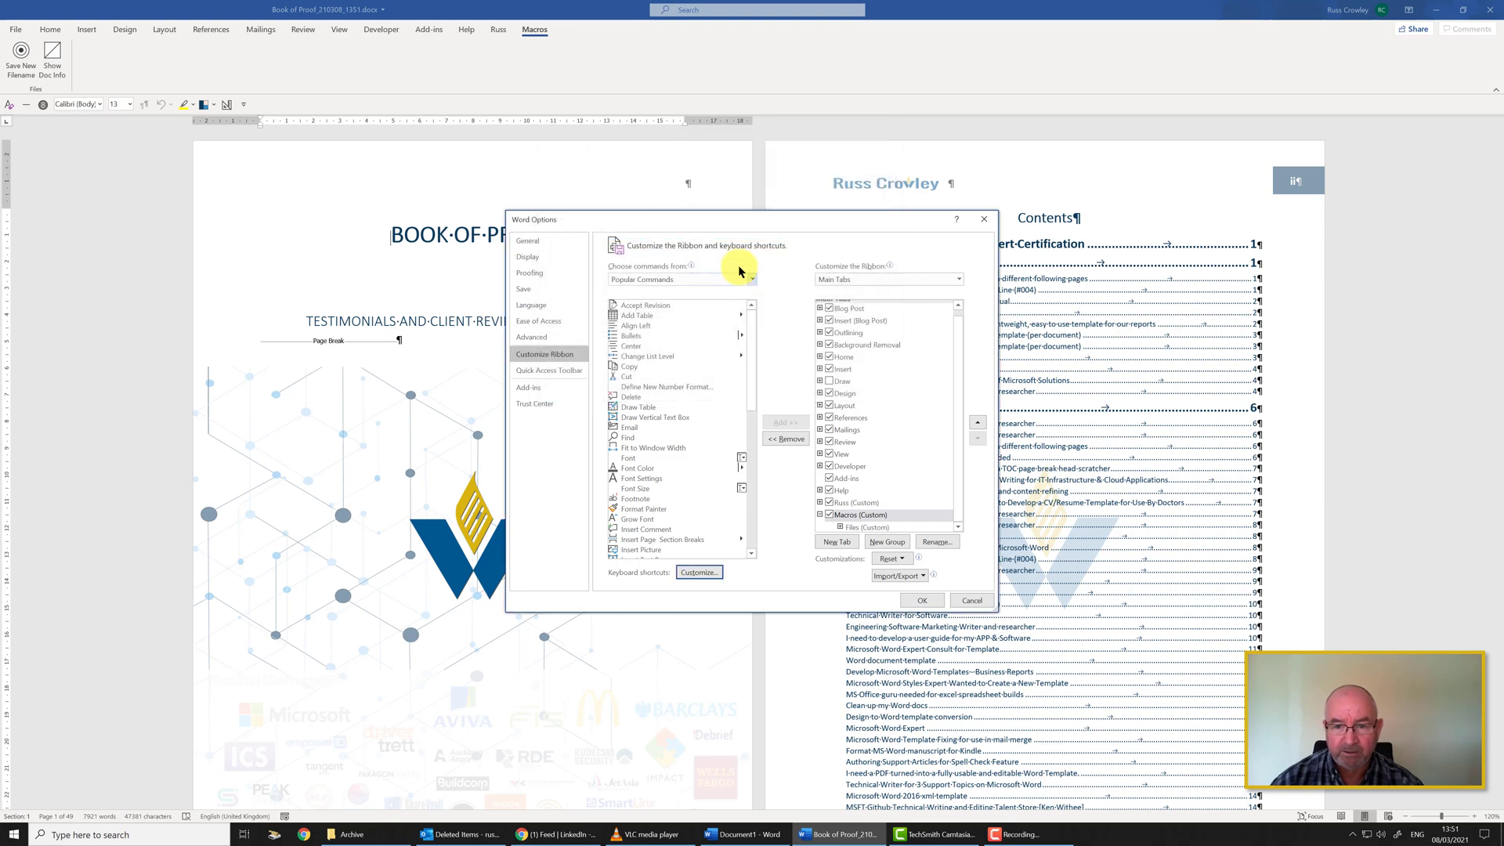
Step: Reopen Customize Keyboard and select save_new_filename in the Macros category
click(713, 572)
click(581, 218)
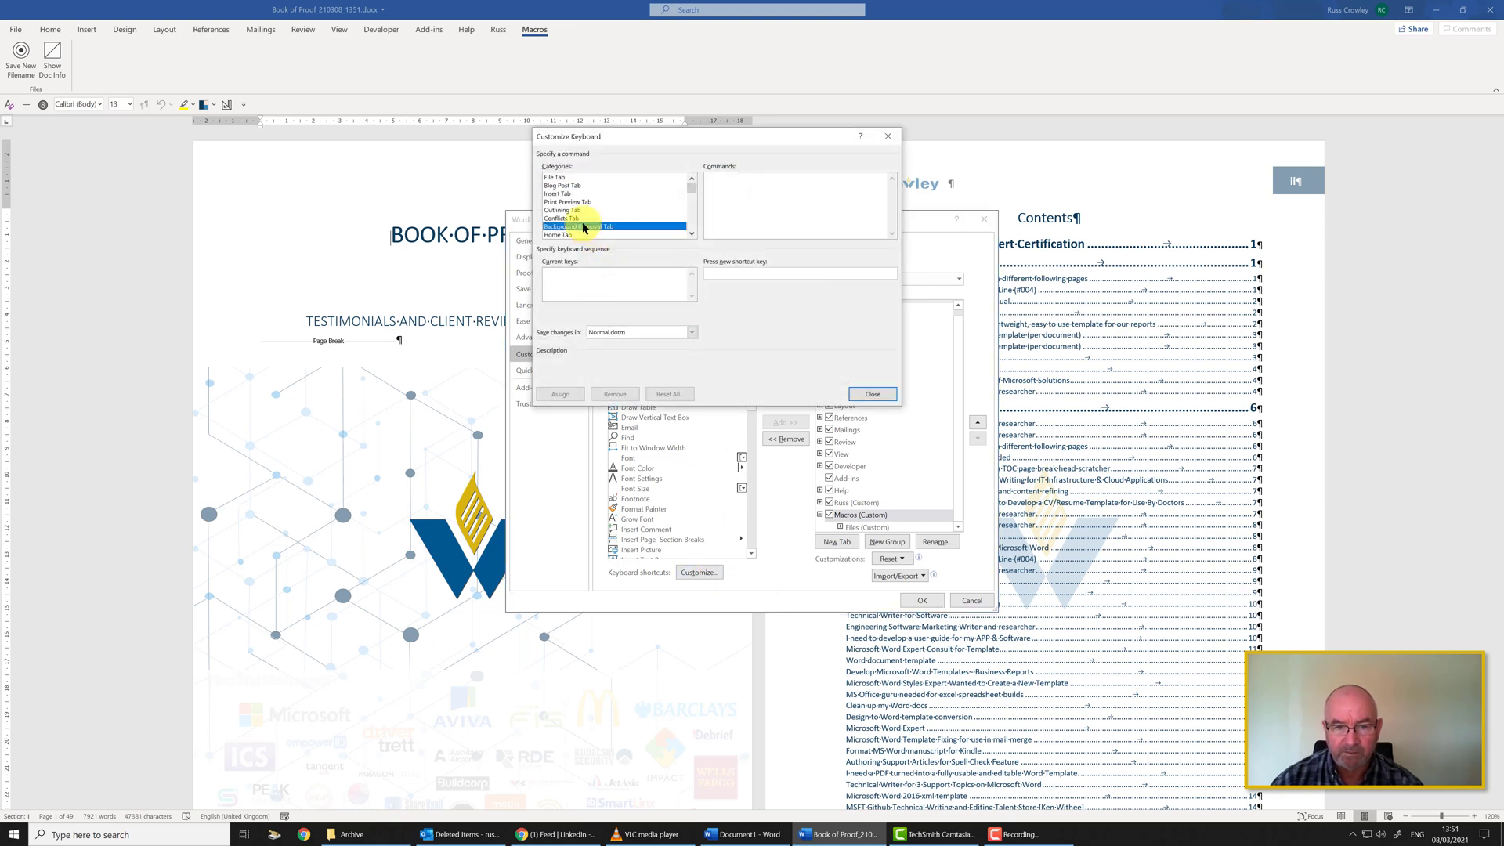
scroll(591, 227, down, 3)
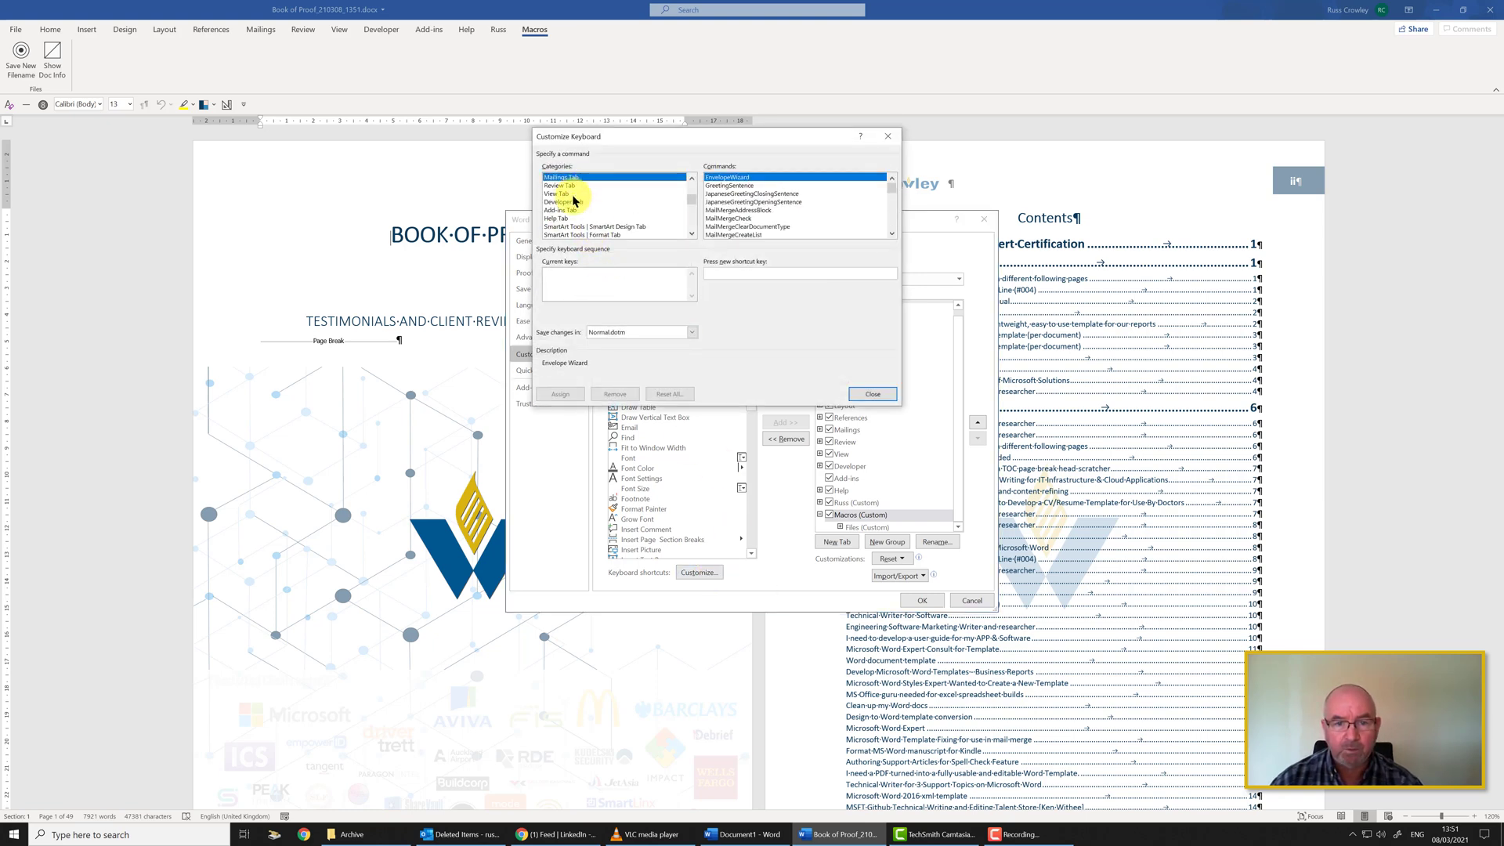
key(m)
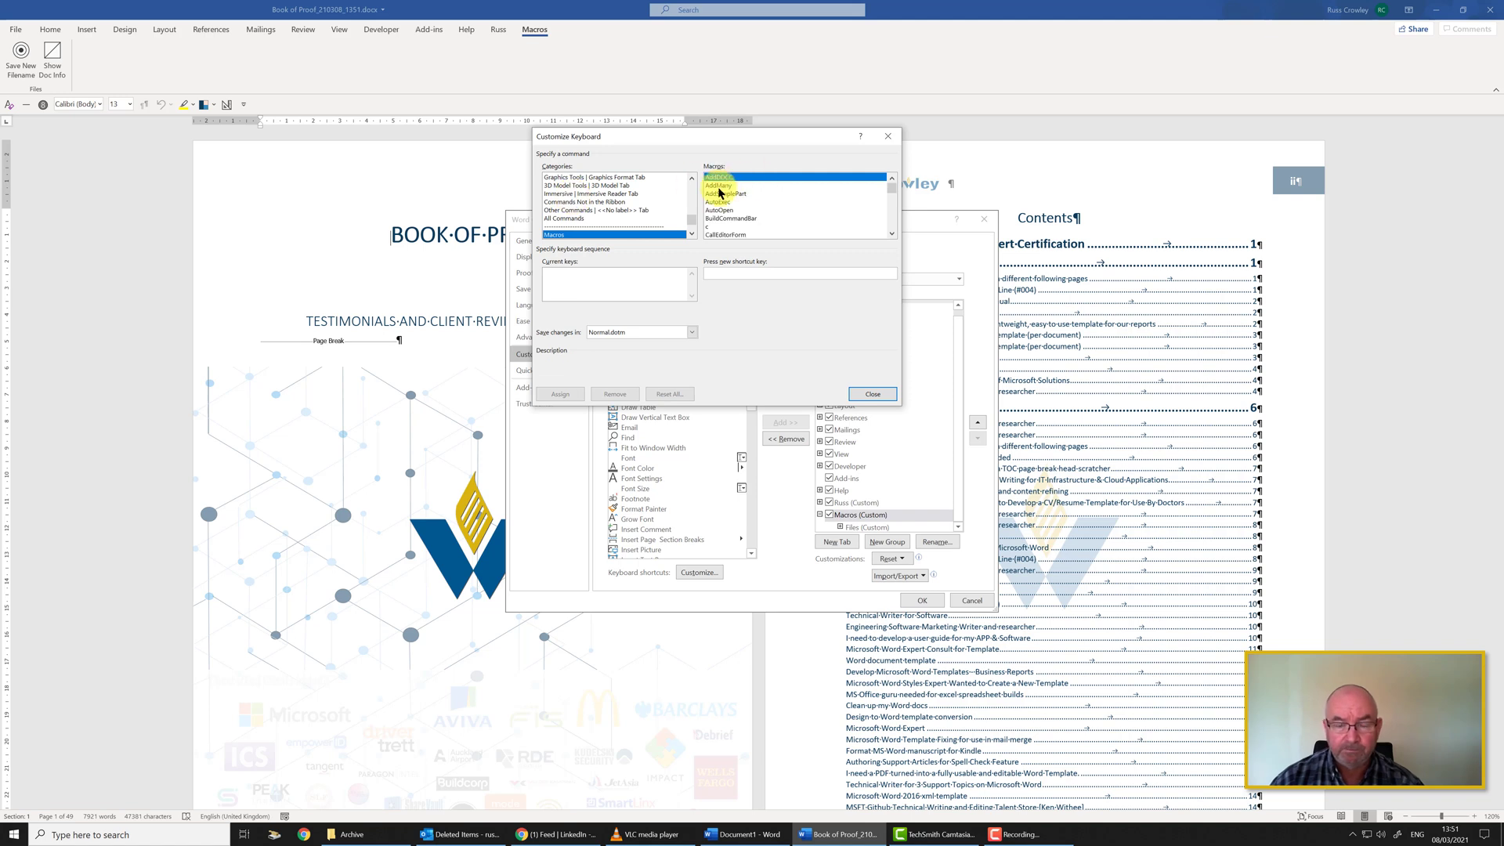
click(719, 185)
drag(719, 194, 725, 240)
Step: Assign Alt+1 to save_new_filename and close the keyboard customization
click(736, 281)
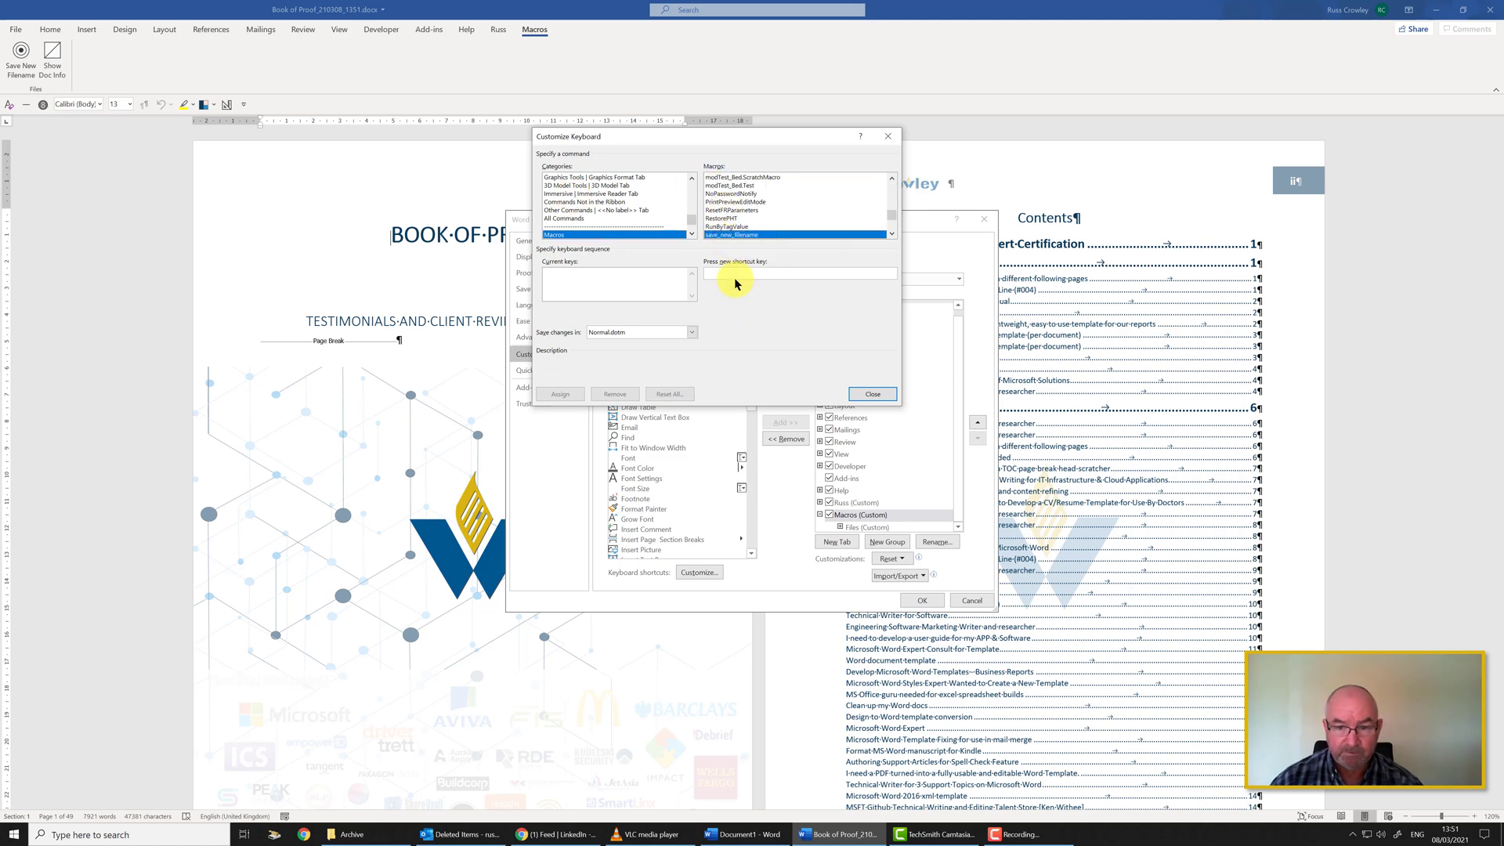
key(alt+1)
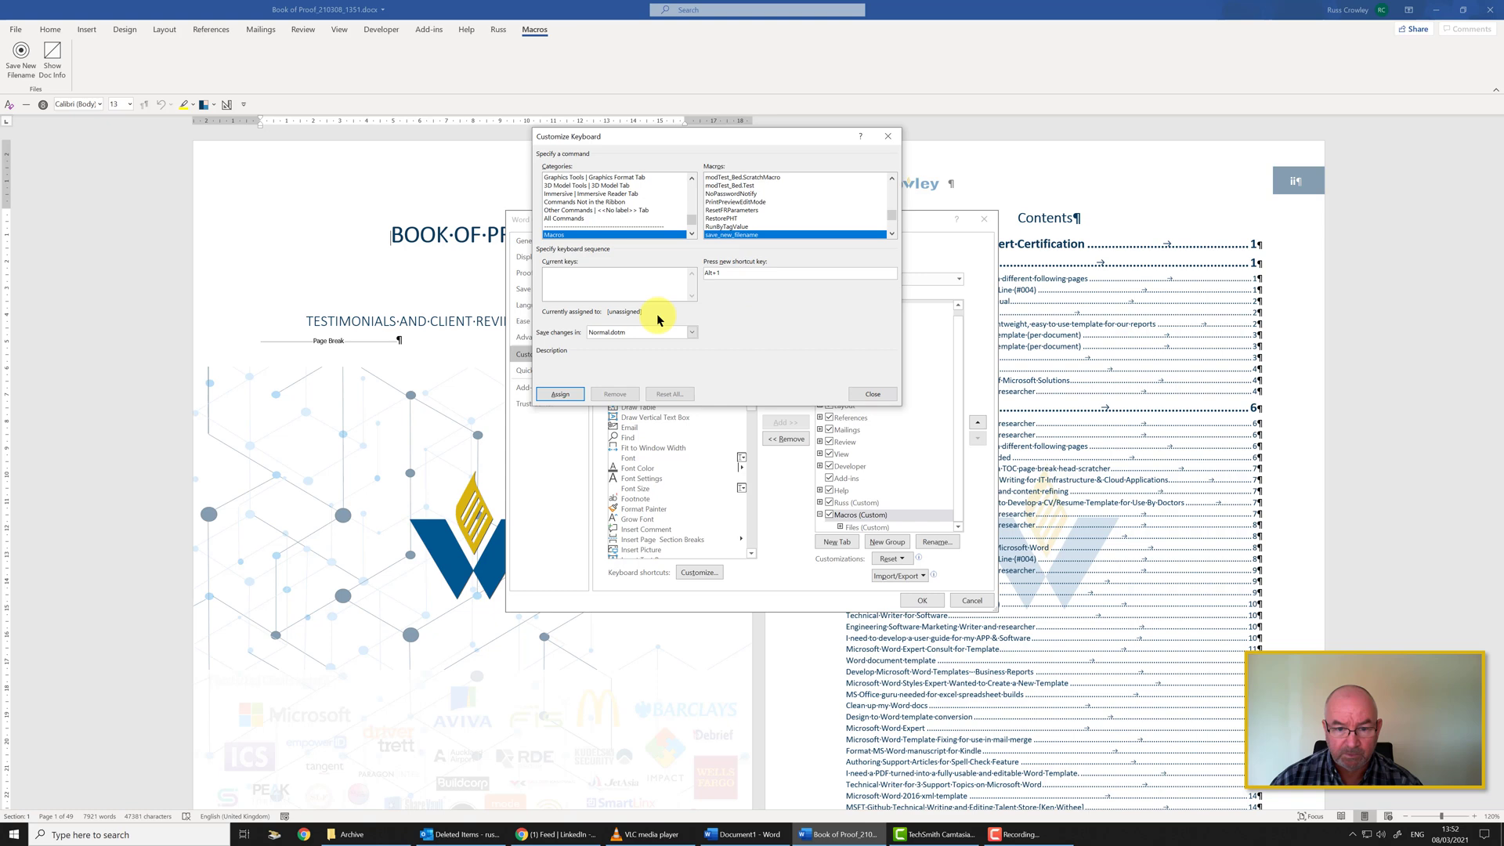
click(561, 394)
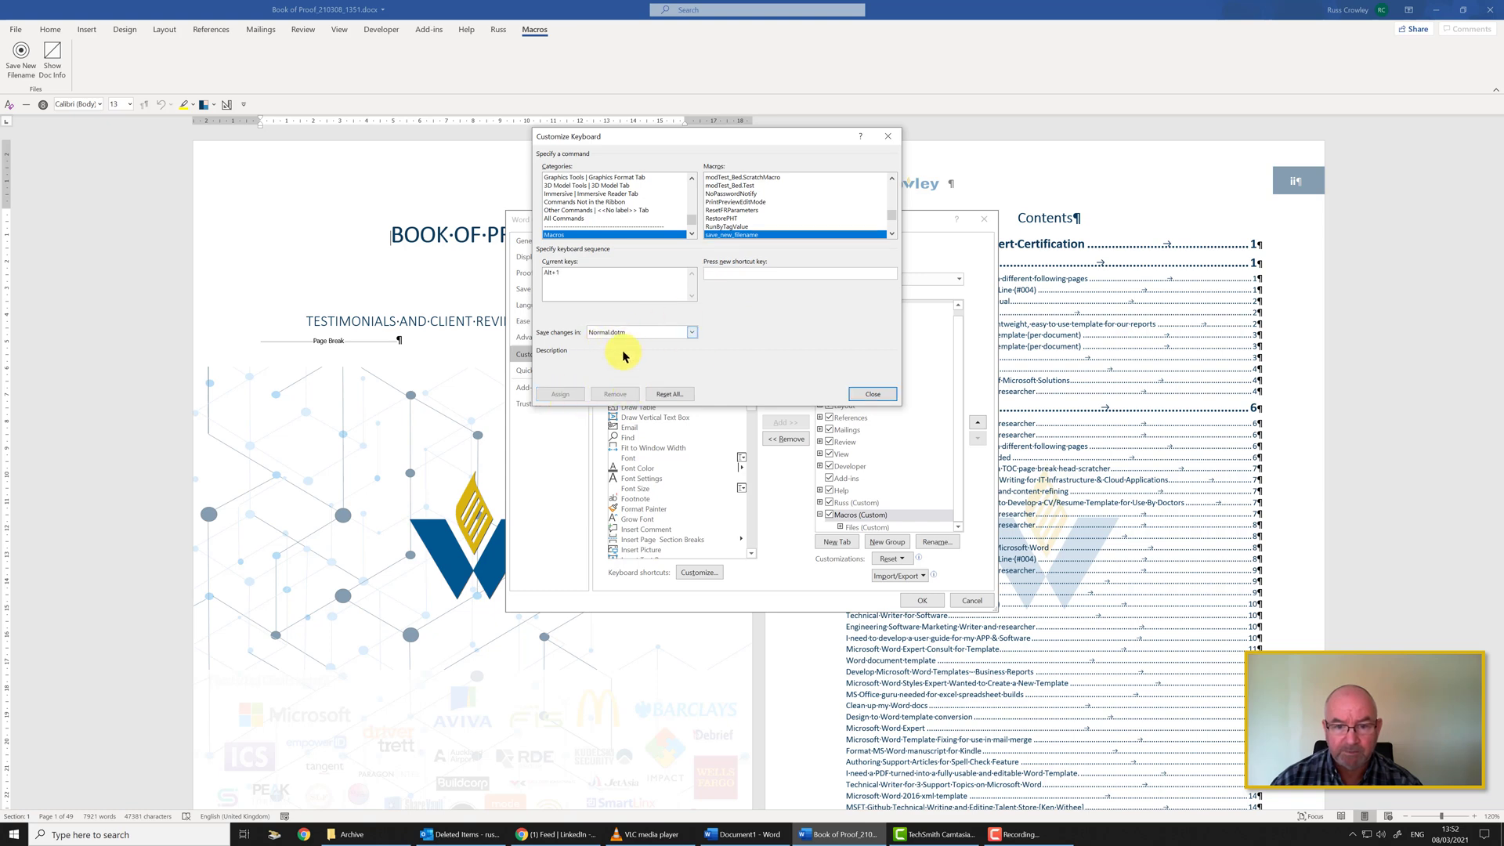
click(871, 394)
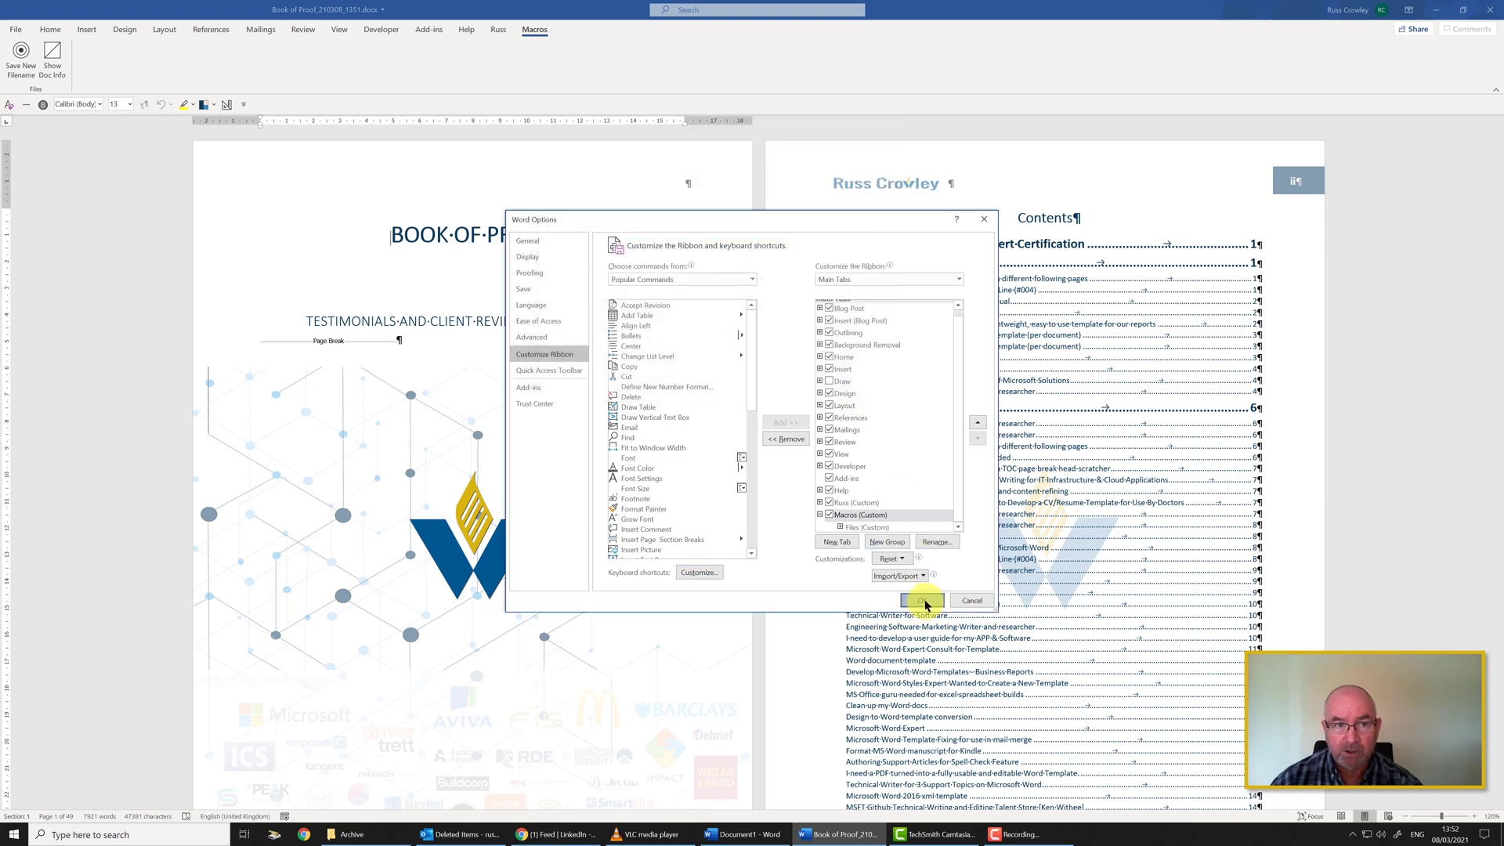
Step: Close Word Options and save the time-stamped copy Book of Proof_210308_1352.docx
click(923, 601)
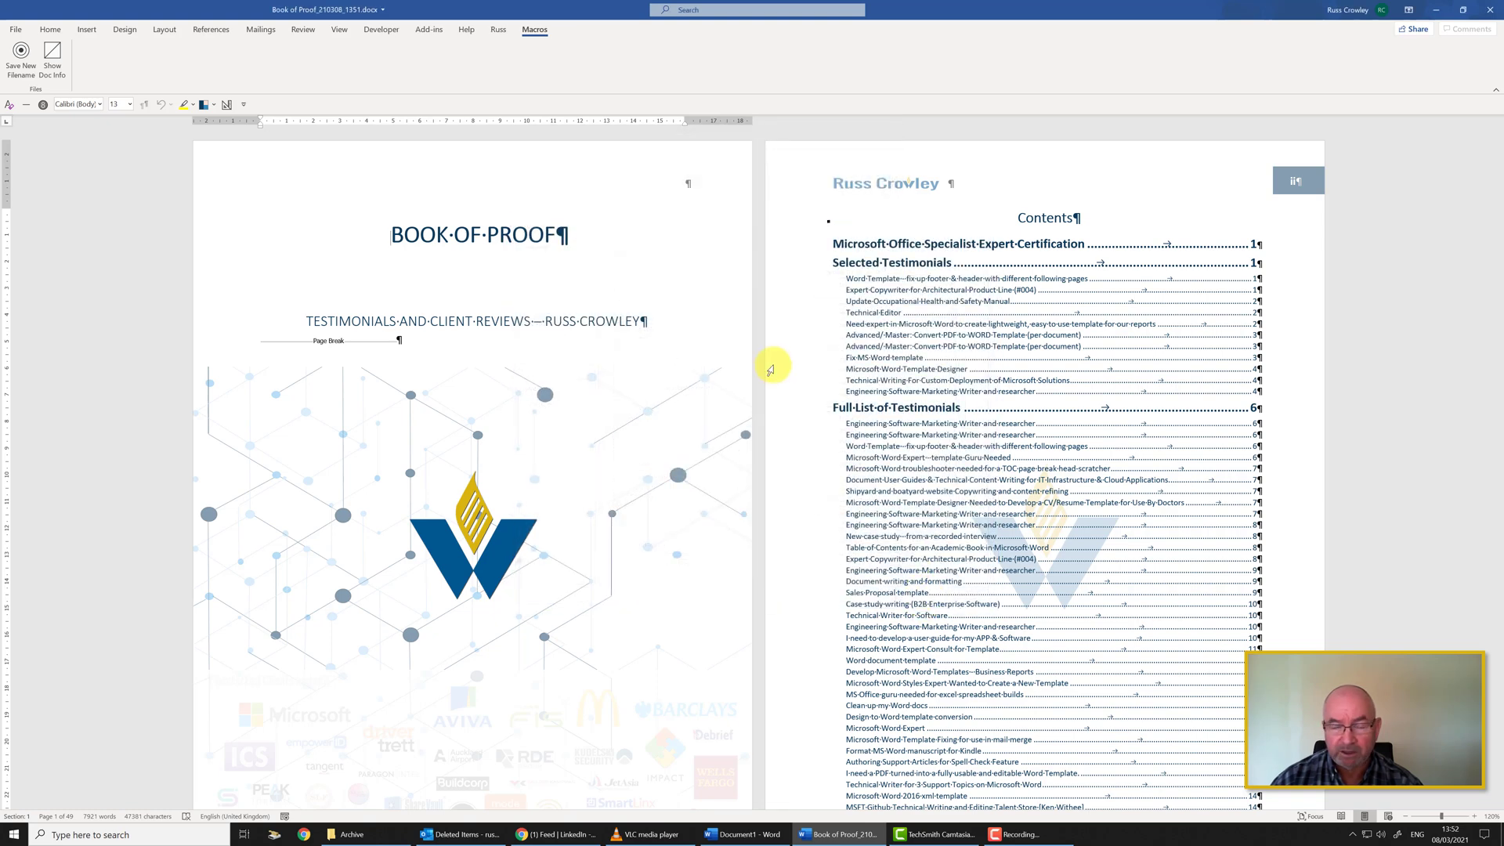
click(1111, 411)
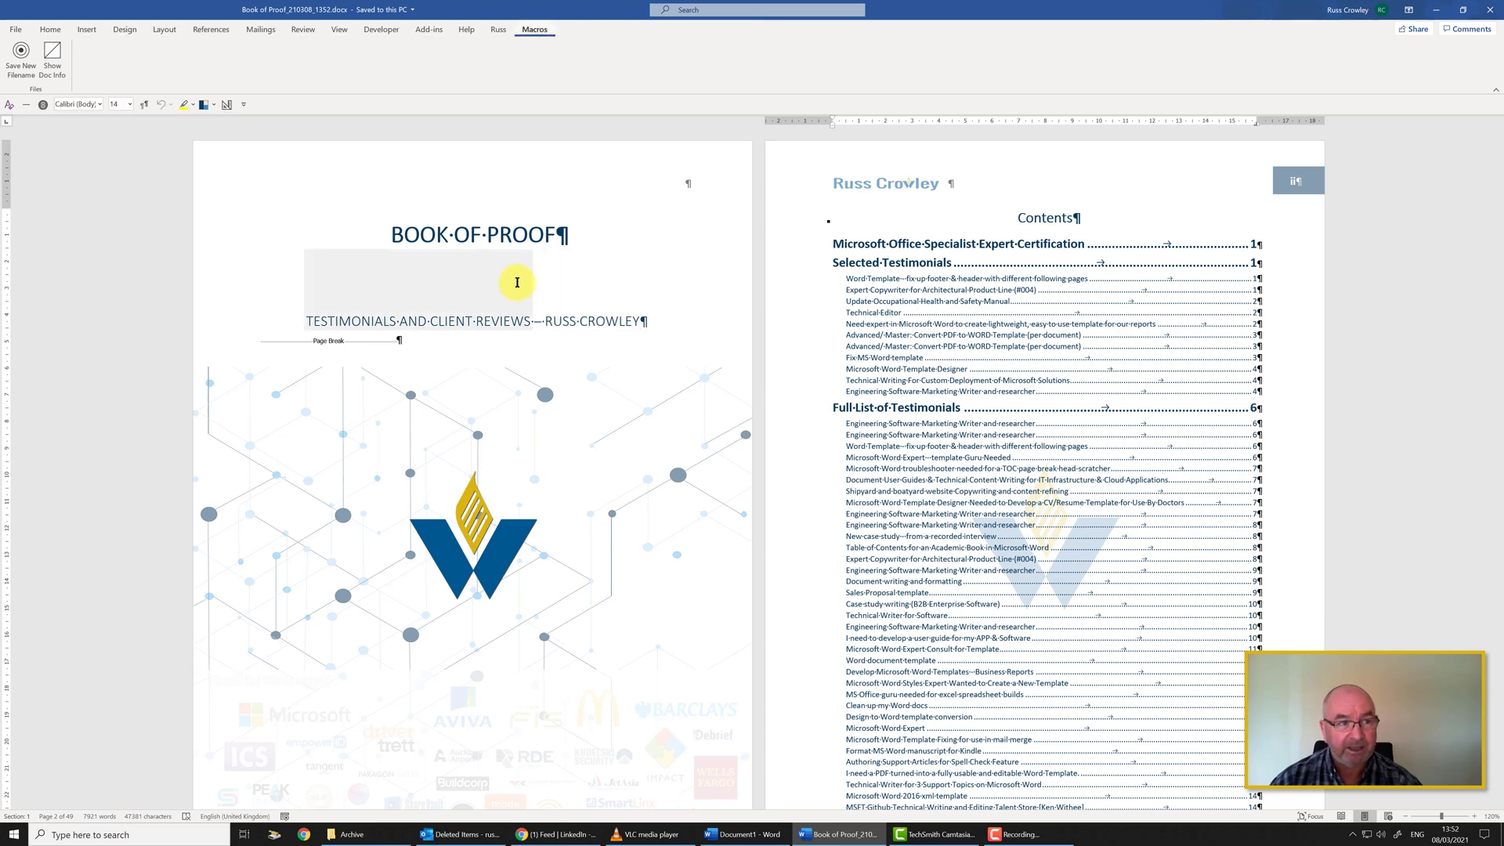
key(alt+f)
key(a)
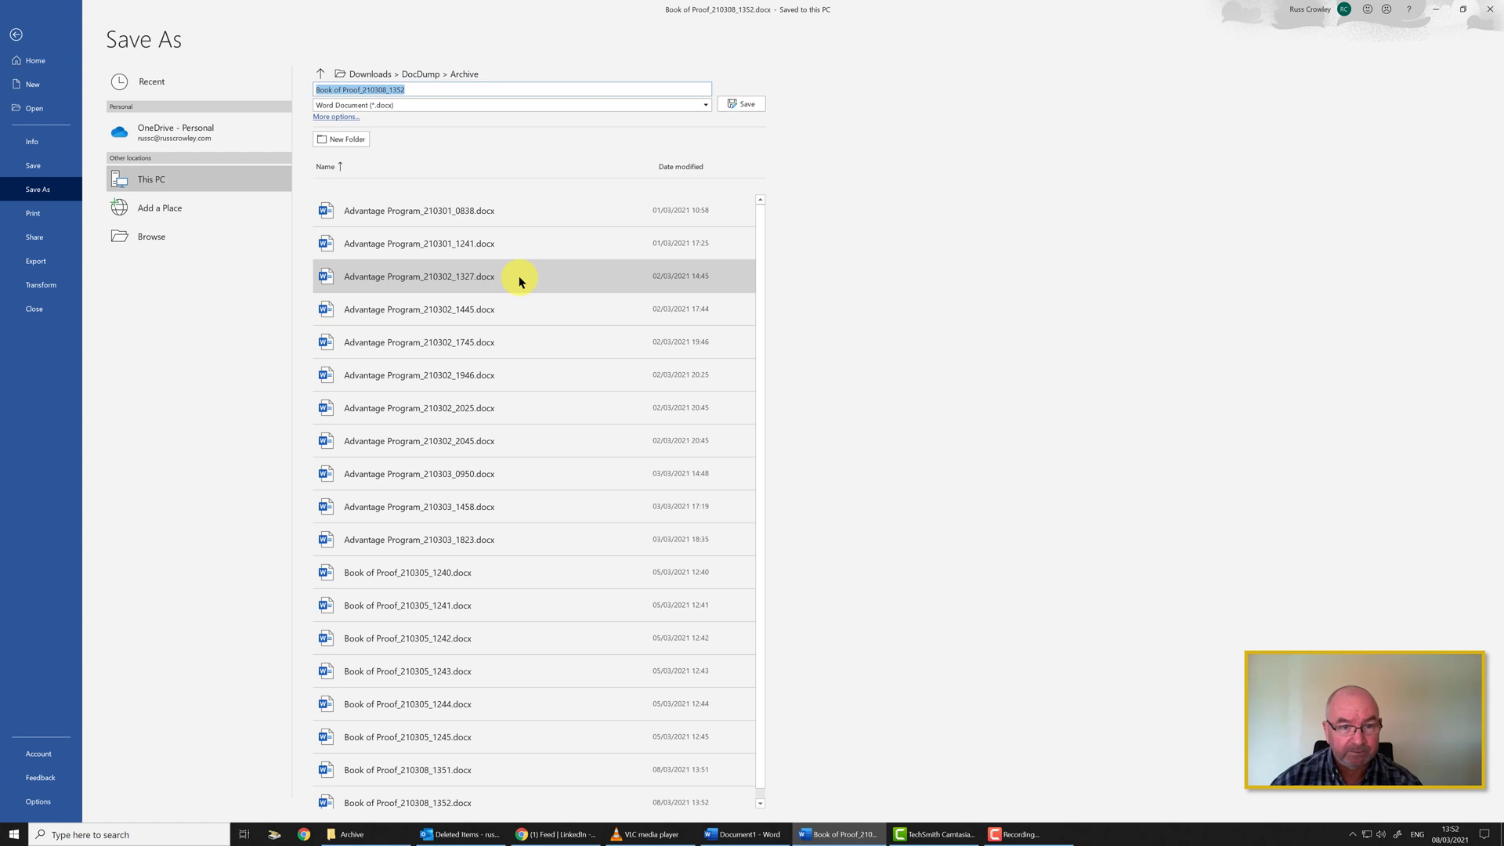
key(End)
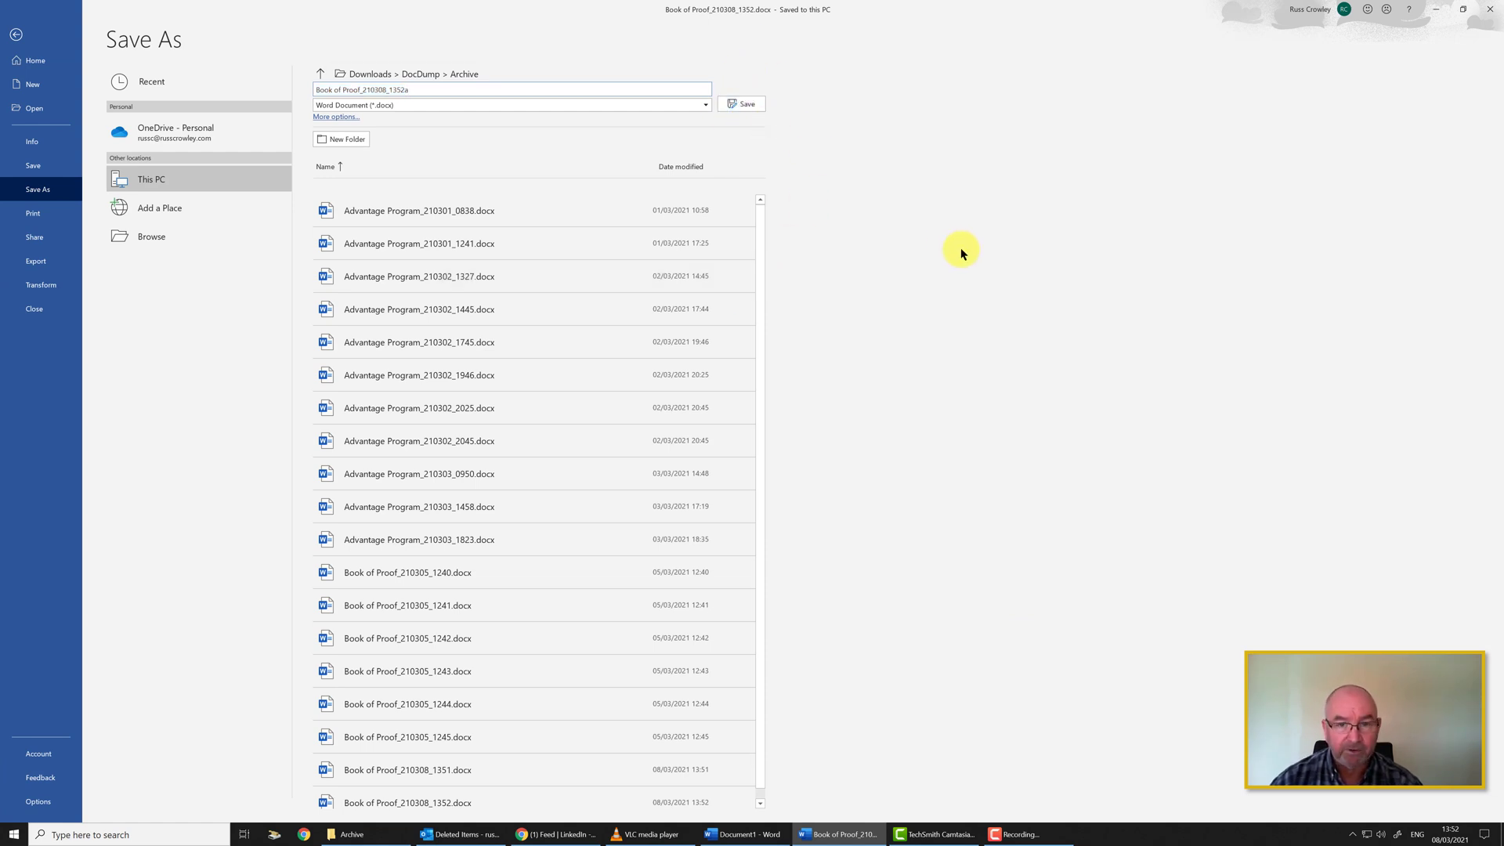
key(Tab)
key(Tab)
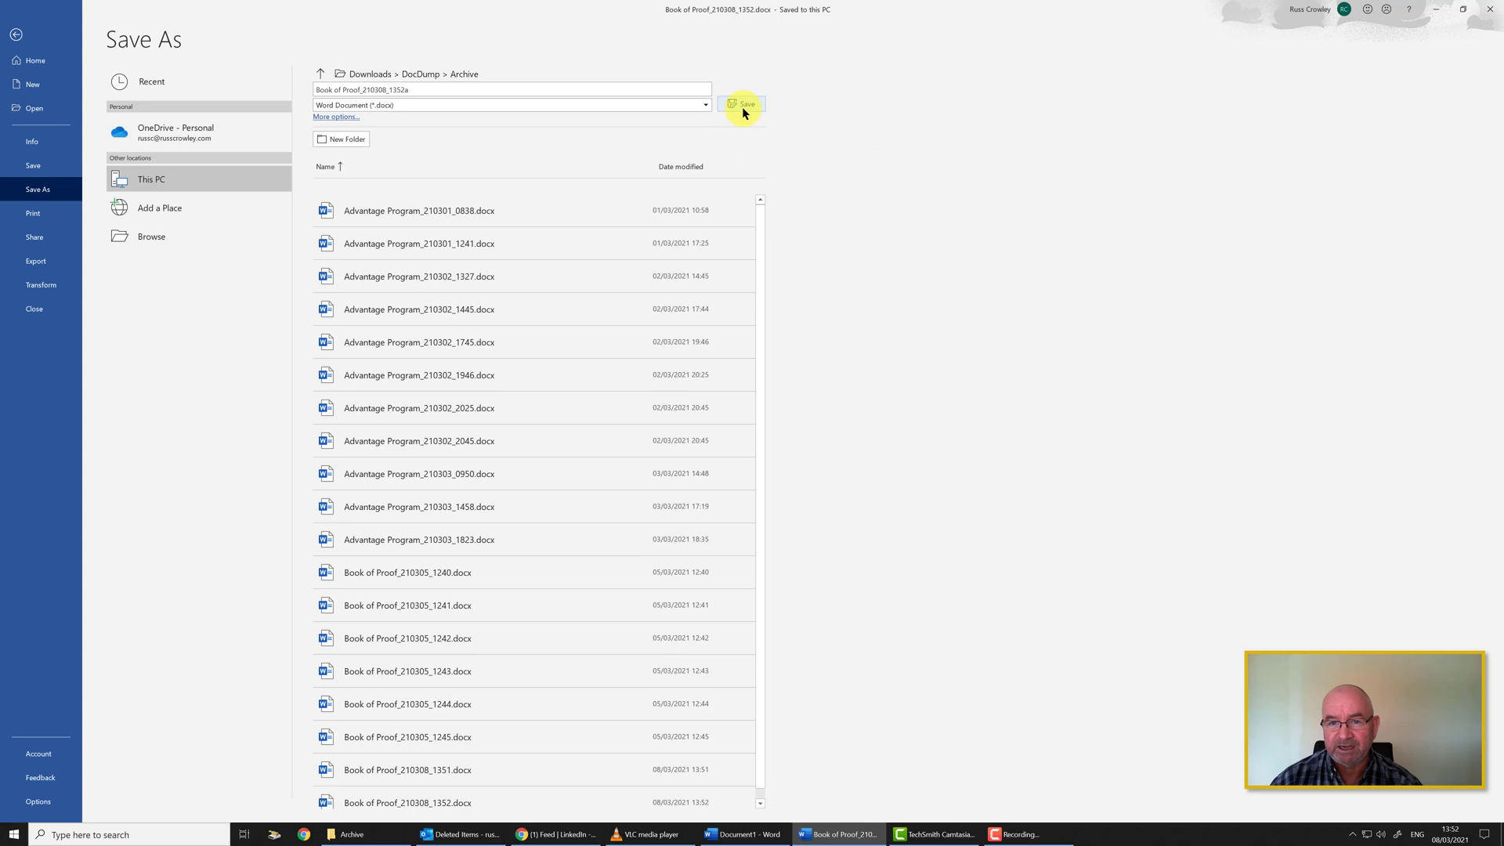
key(Escape)
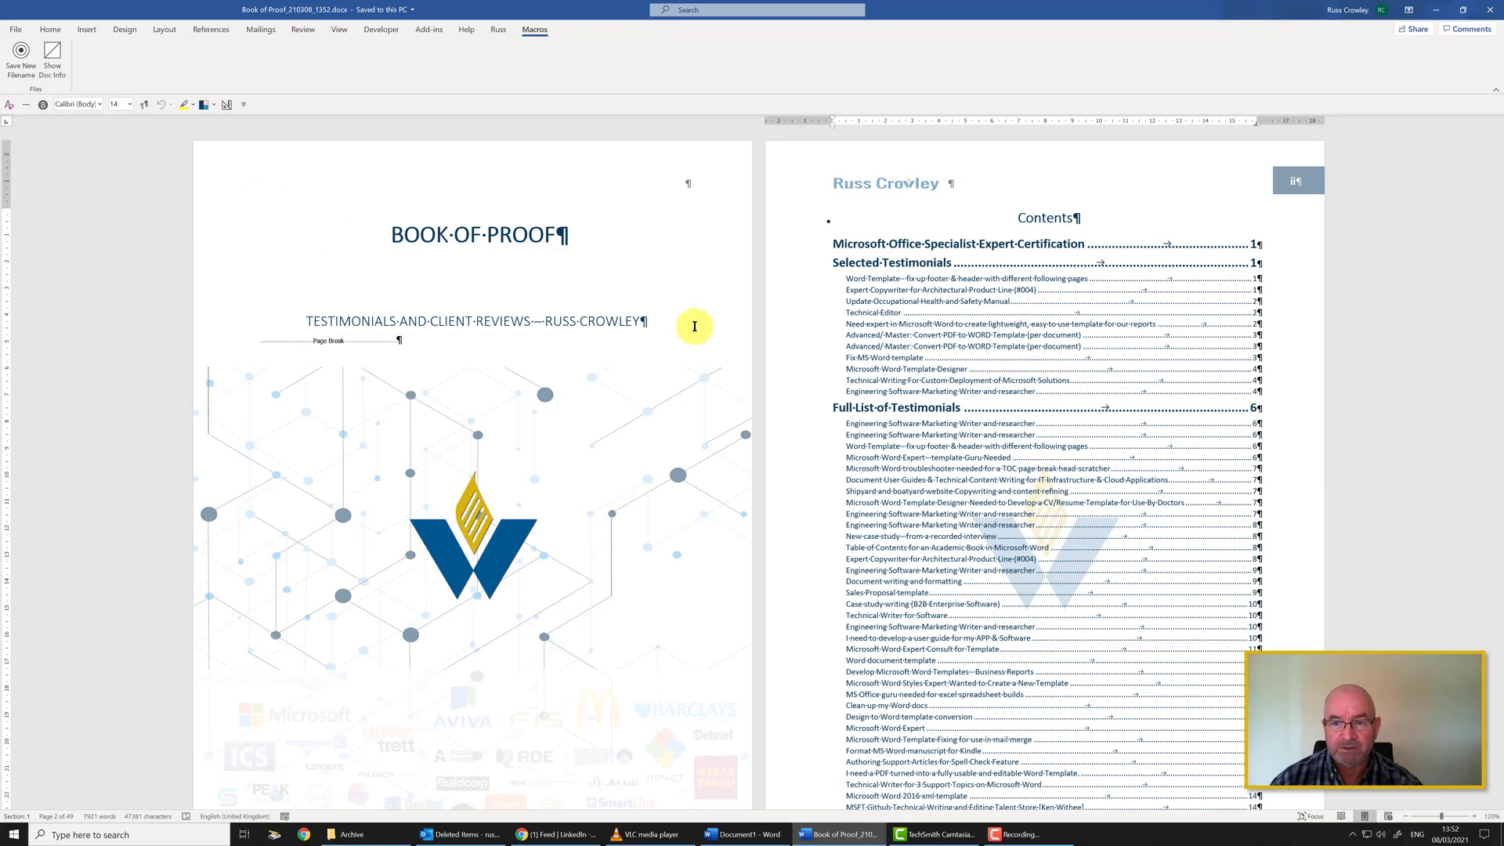